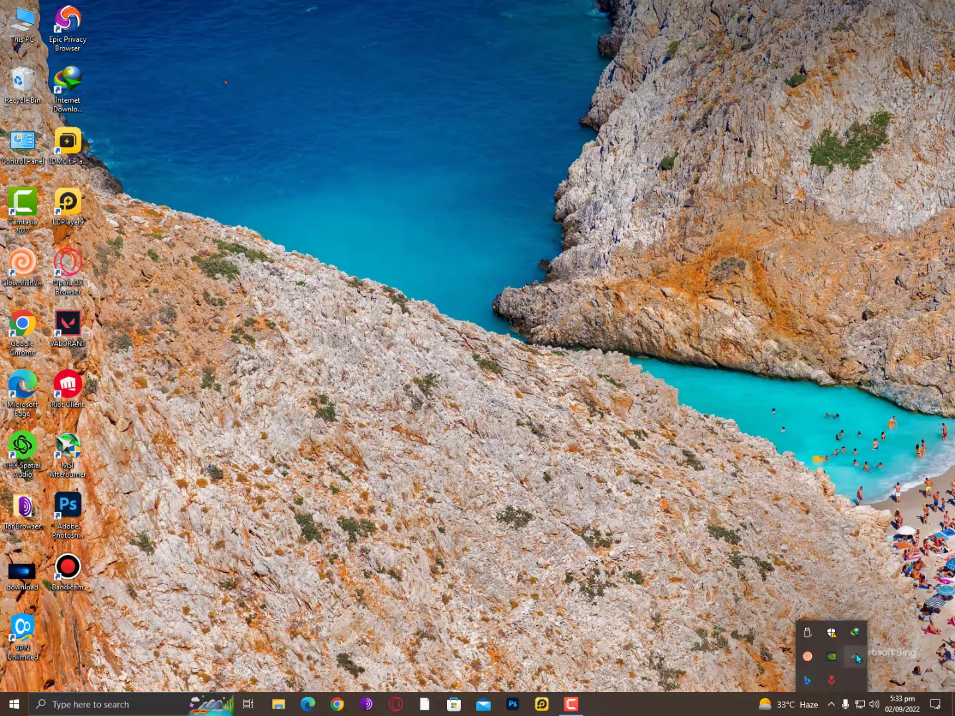
# Open Windows Security, dismiss the App & browser control warning and close the window
pyautogui.click(832, 633)
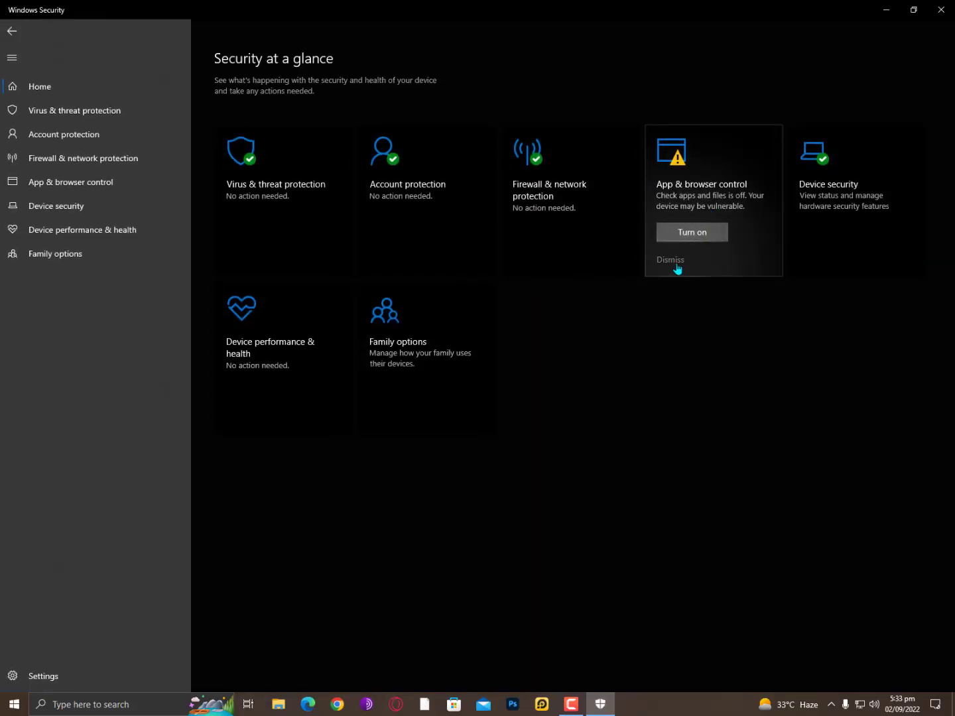
pyautogui.click(670, 262)
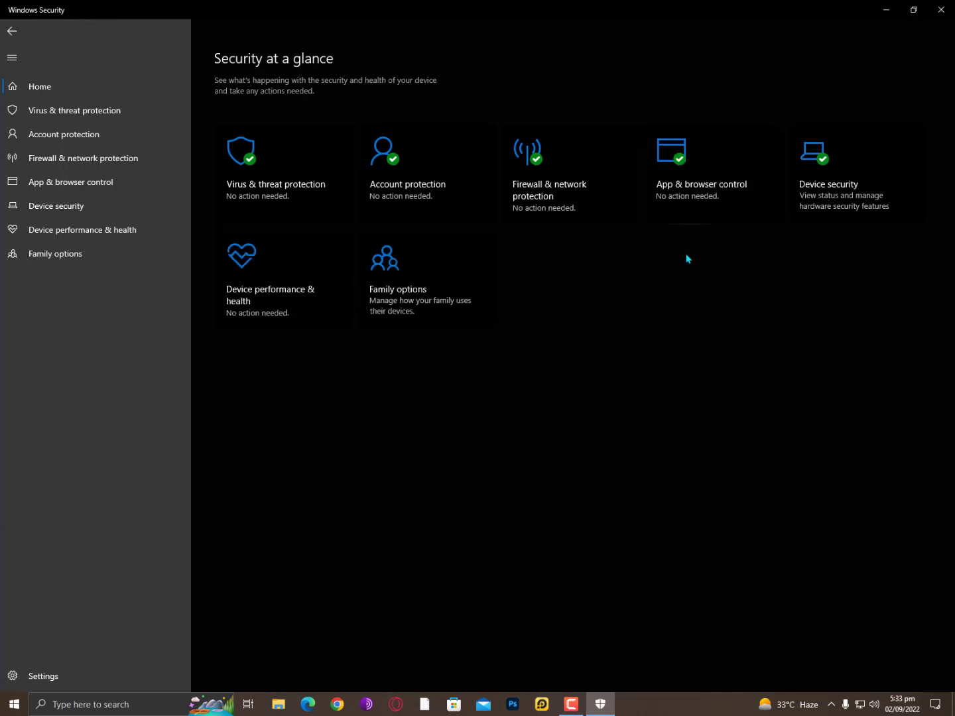
pyautogui.click(940, 8)
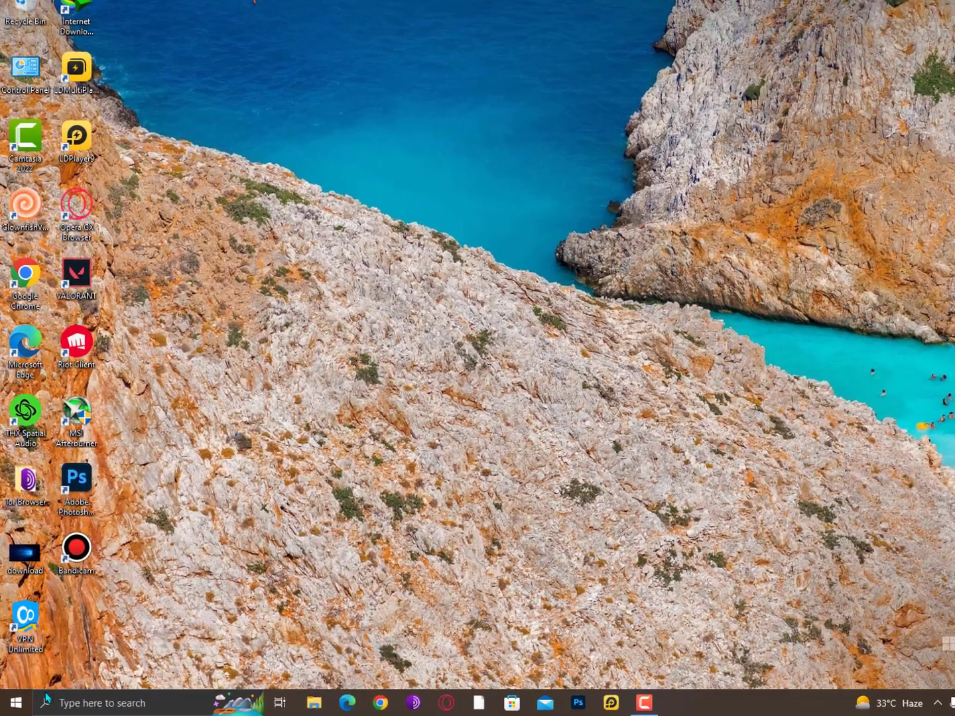
# Open Registry Editor and check that the path is HKEY_LOCAL_MACHINE\SOFTWARE\Microsoft\Windows\CurrentVersion\MMDevices
pyautogui.click(13, 705)
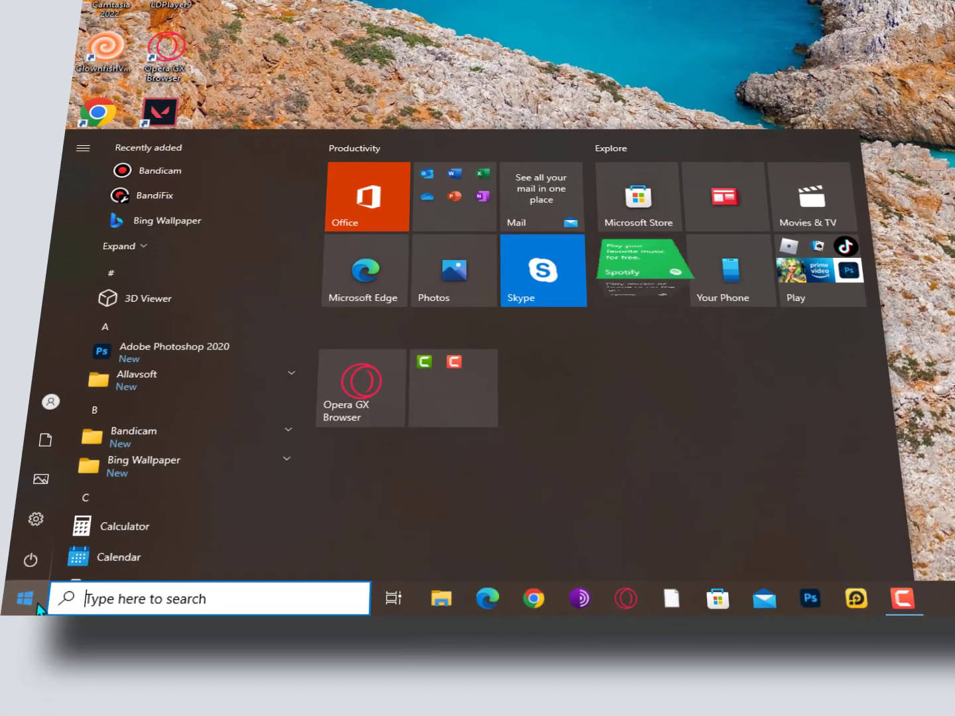
pyautogui.write('reg')
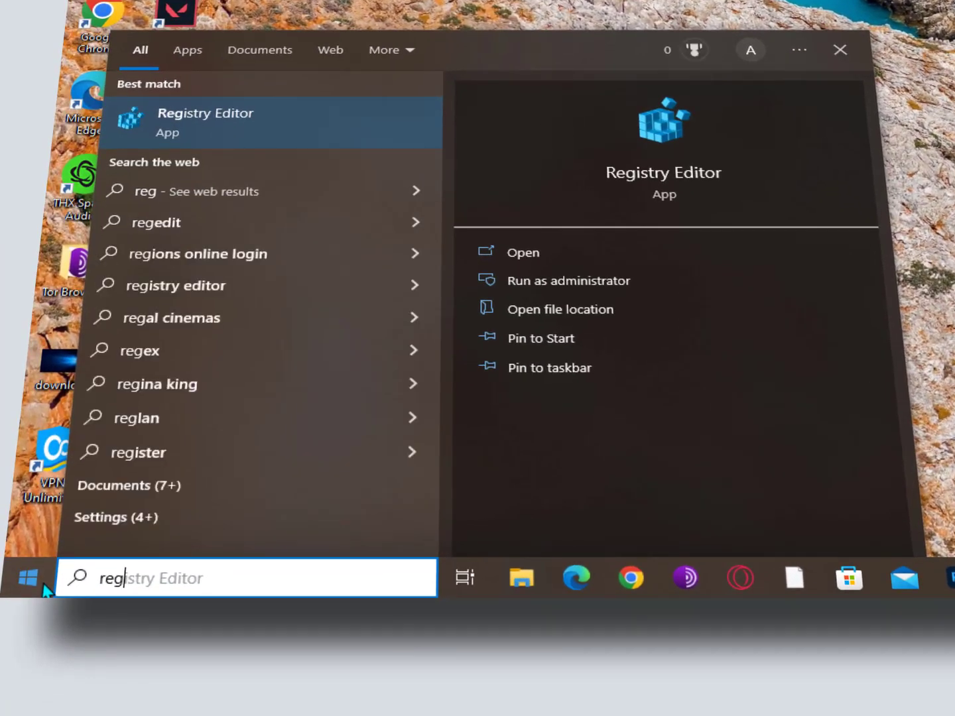
pyautogui.press('Return')
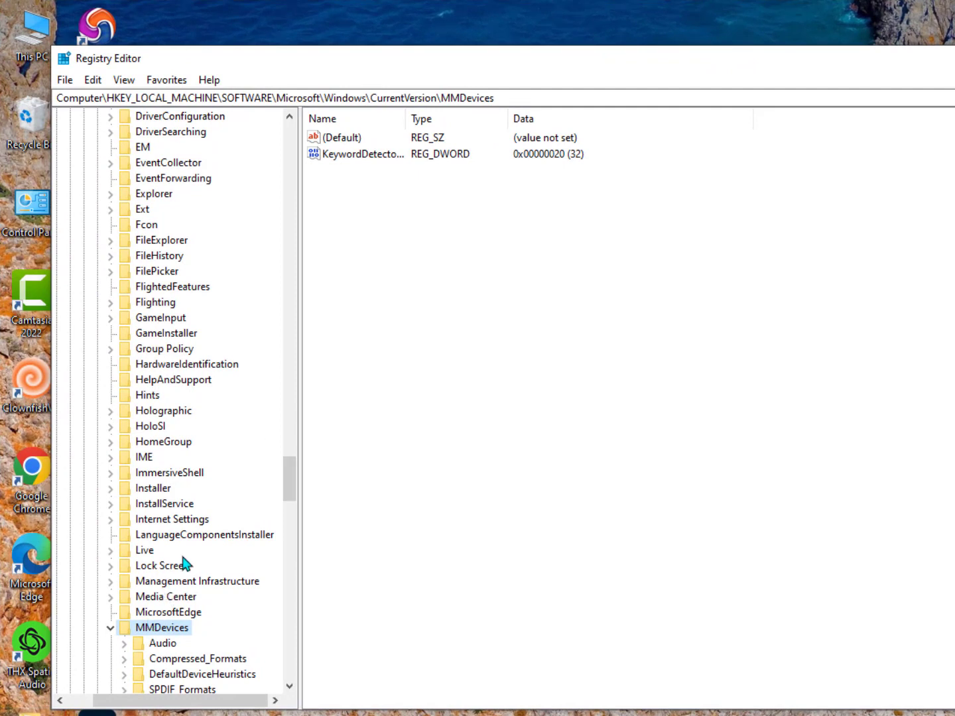
pyautogui.moveTo(508, 98); pyautogui.dragTo(46, 99)
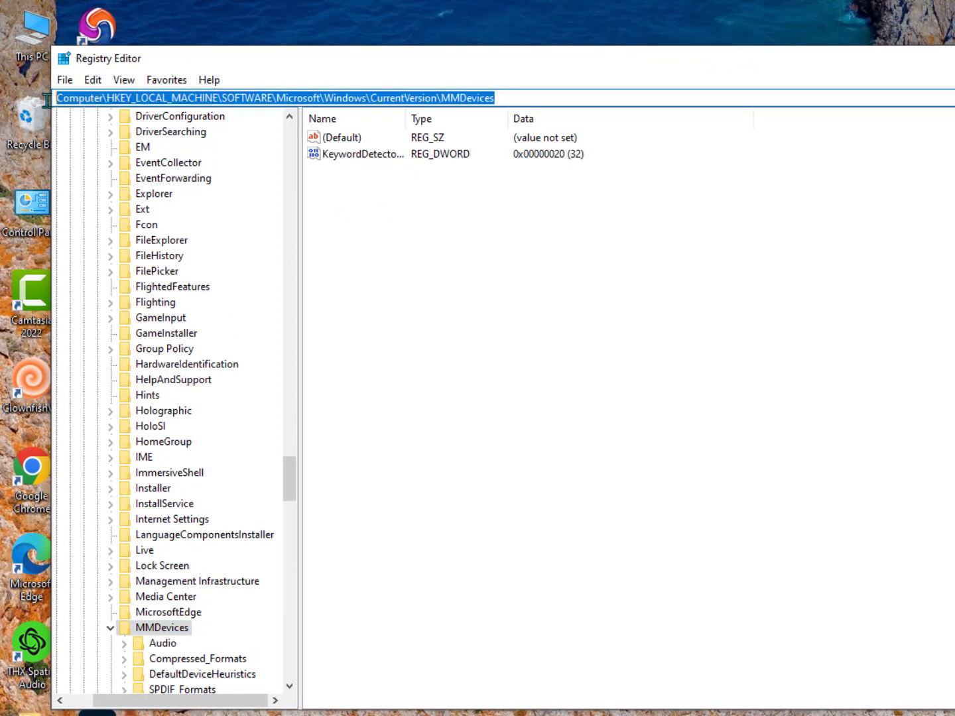
pyautogui.click(188, 93)
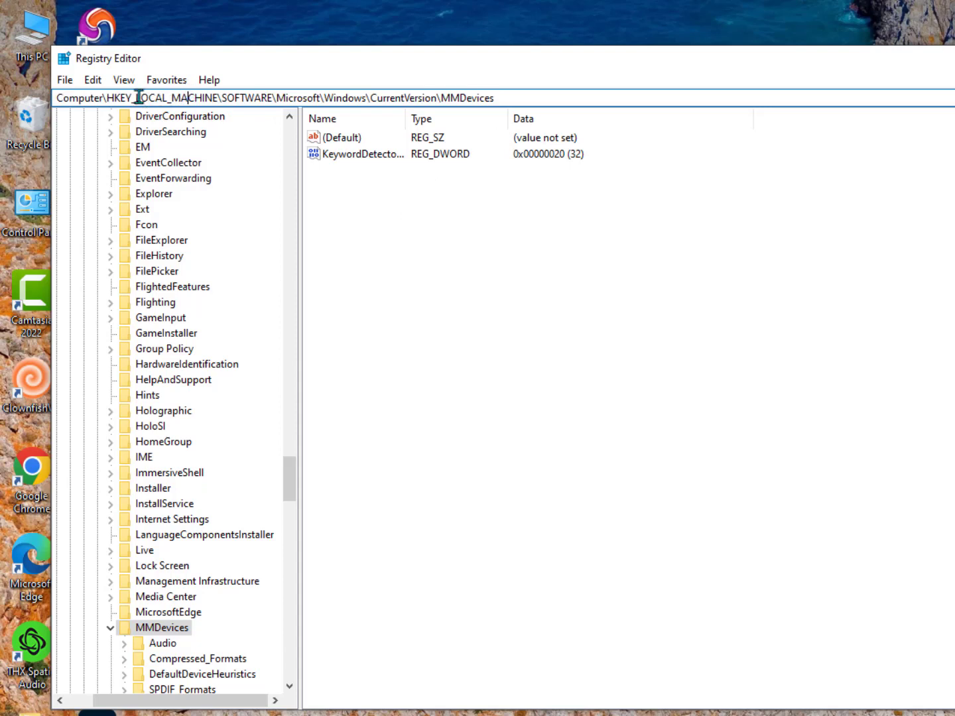
pyautogui.moveTo(110, 98); pyautogui.dragTo(477, 99)
pyautogui.click(500, 97)
# Open the advanced security settings from the permissions of the MMDevices key
pyautogui.rightClick(169, 612)
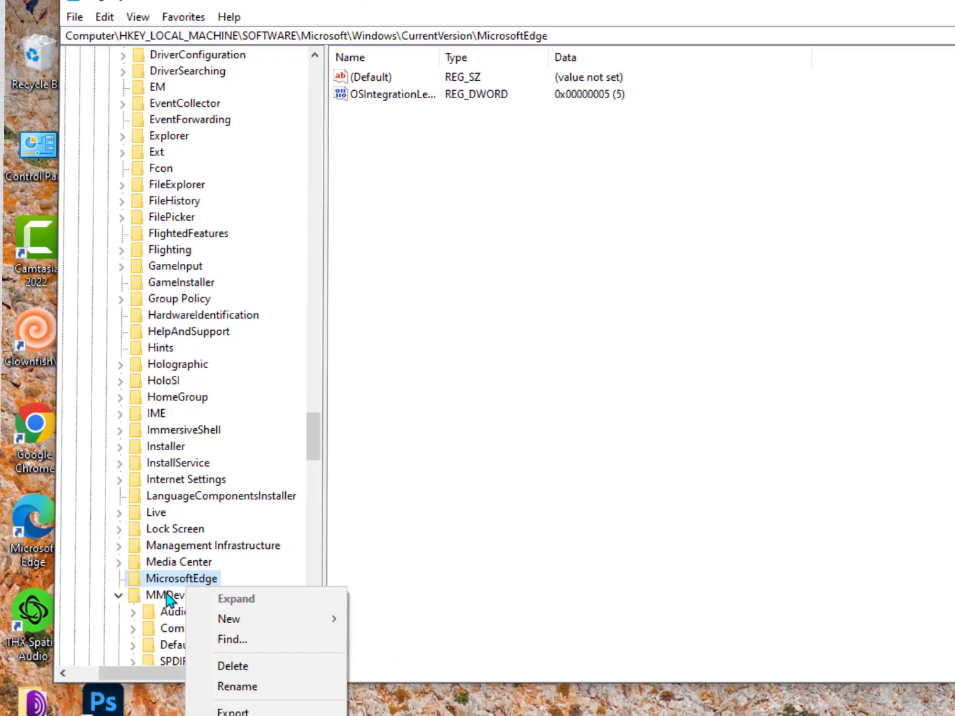
pyautogui.rightClick(150, 627)
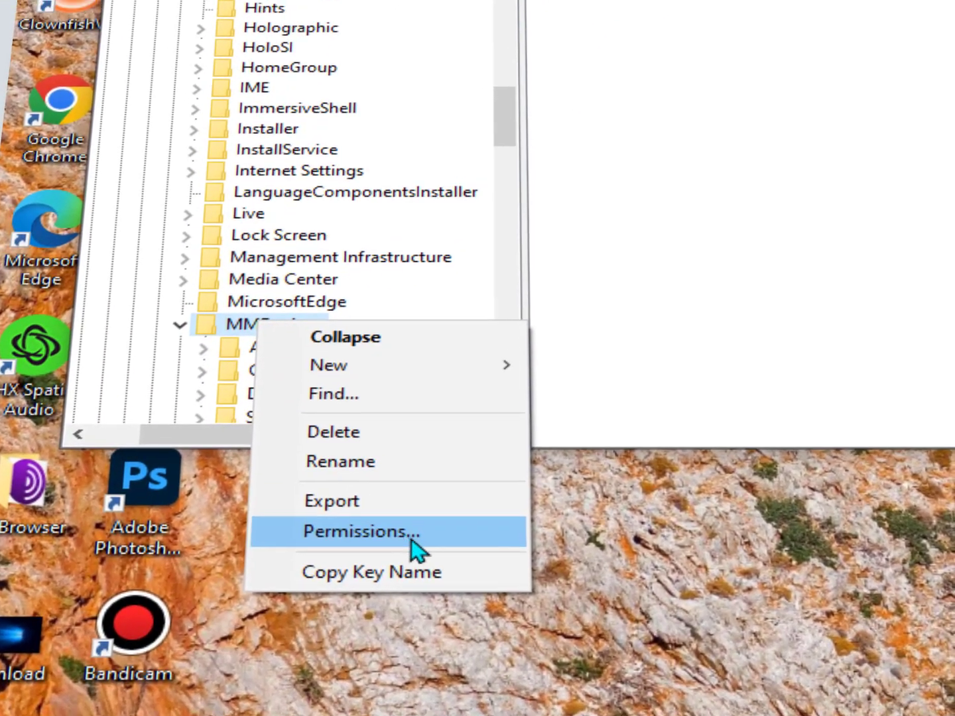
pyautogui.click(421, 527)
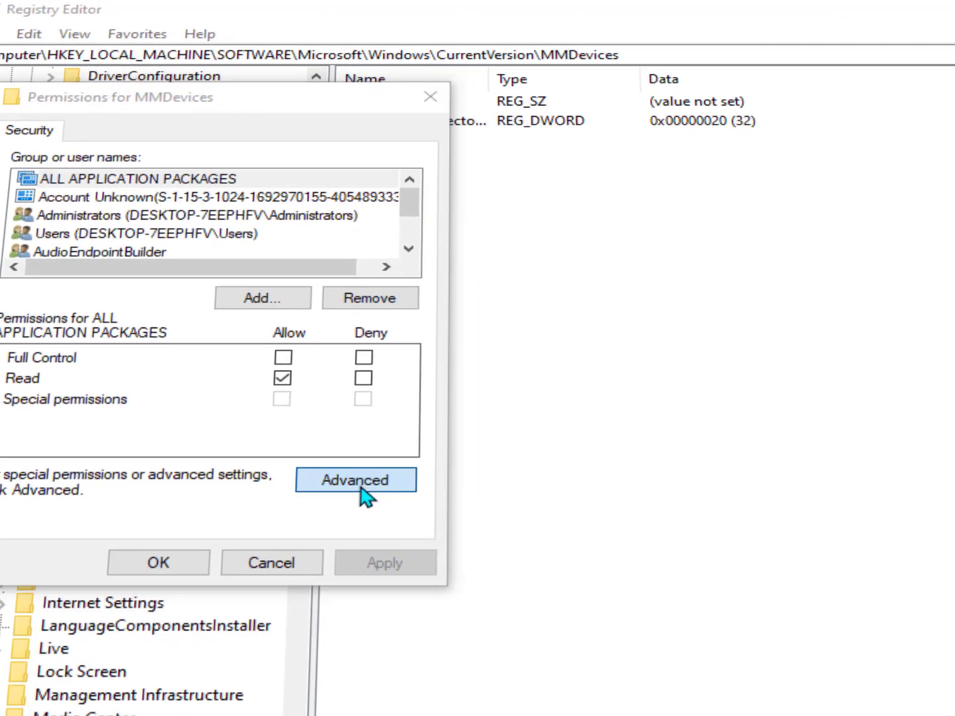
pyautogui.click(498, 534)
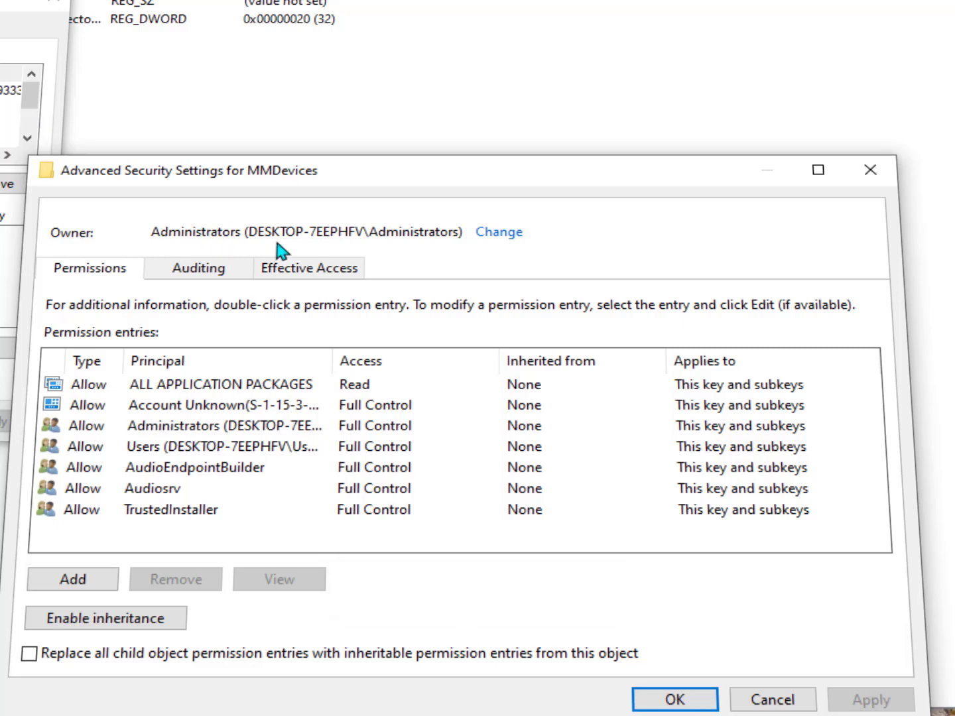
# Look up all users and groups for the MMDevices key's owner, select the Administrators group, and cancel the change and the permission dialogs
pyautogui.click(492, 237)
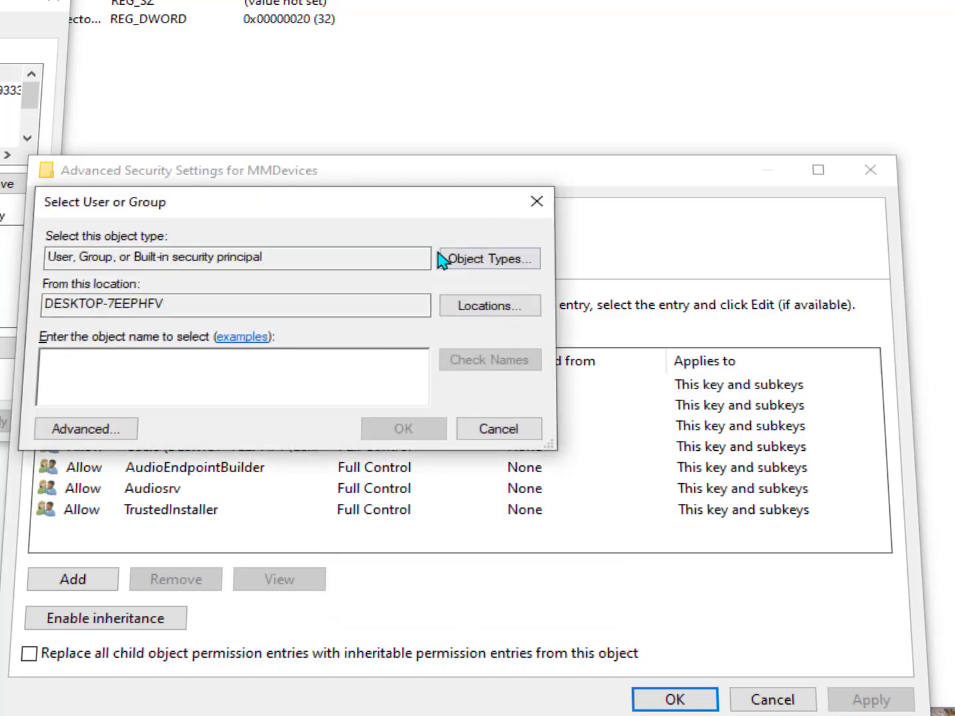
pyautogui.click(93, 434)
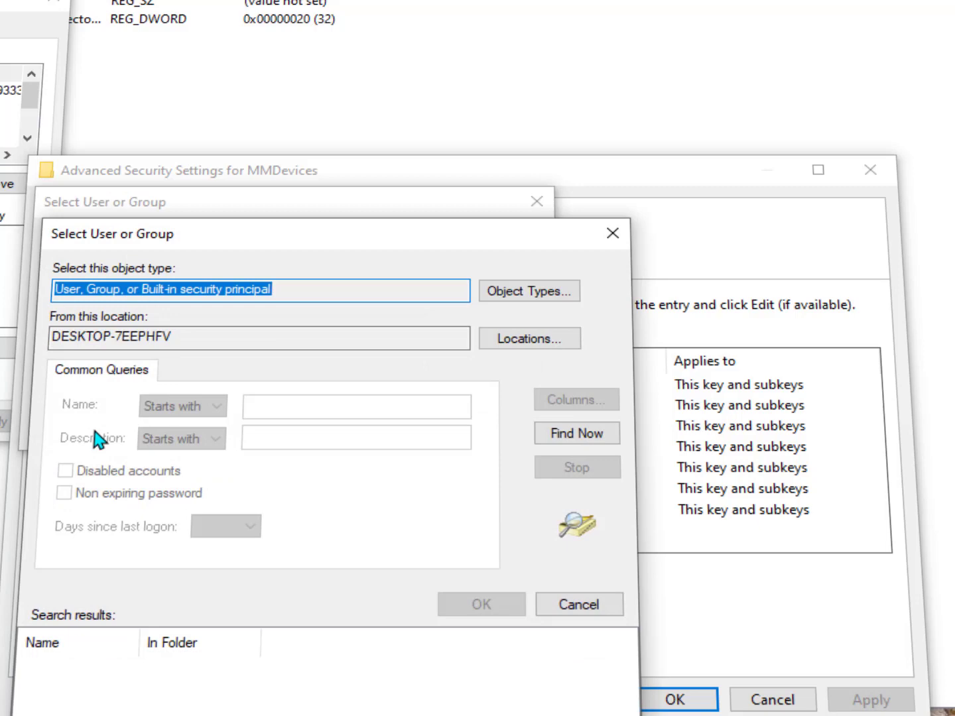
pyautogui.click(569, 436)
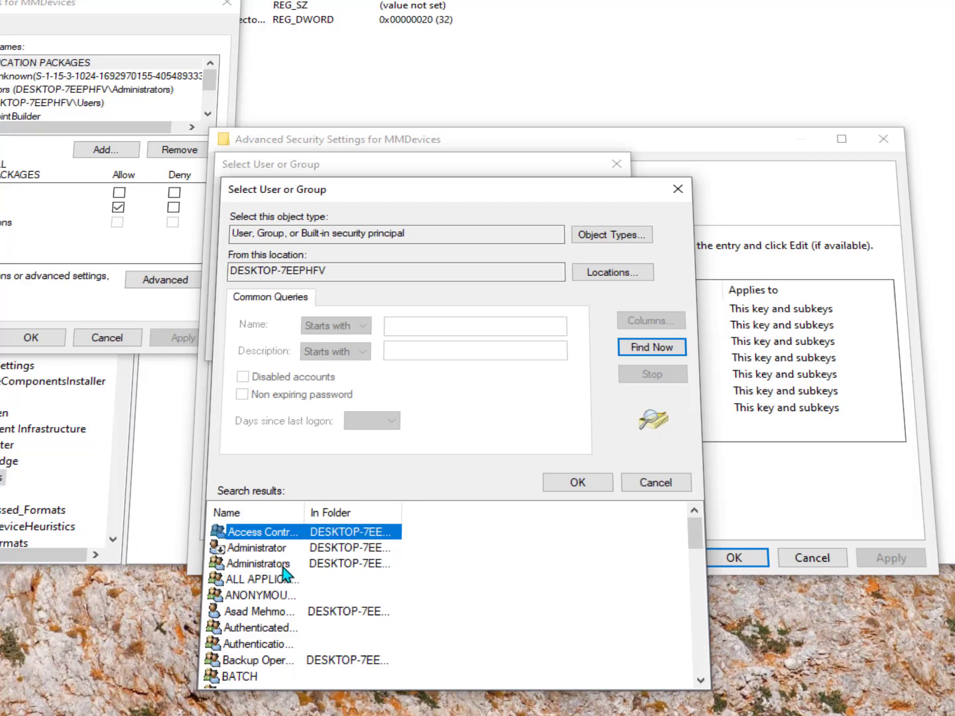
pyautogui.click(269, 568)
pyautogui.click(276, 554)
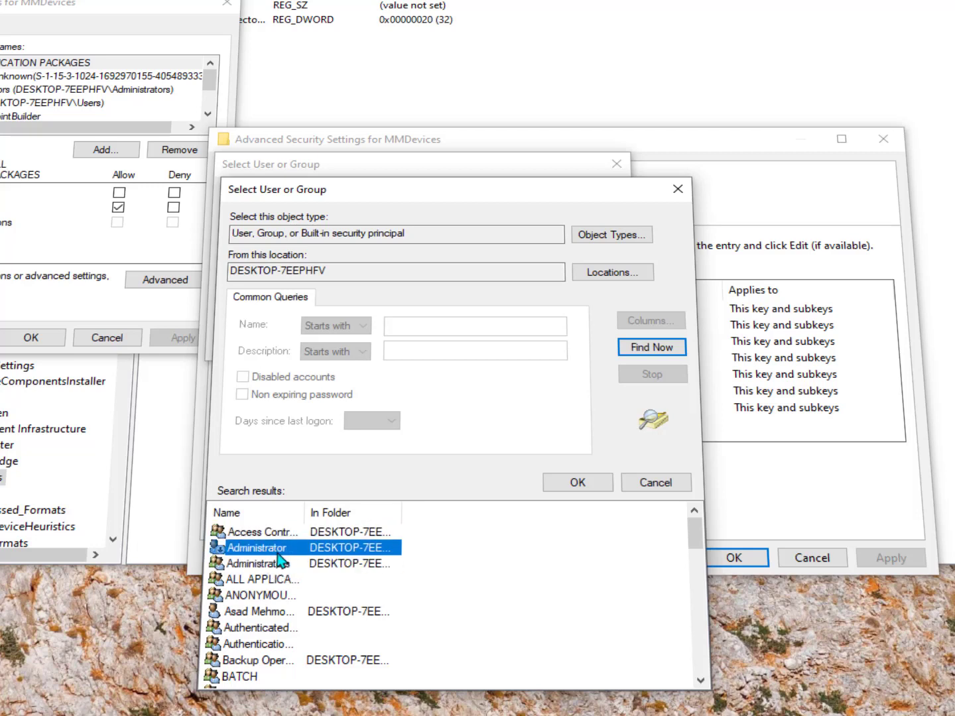
pyautogui.click(271, 566)
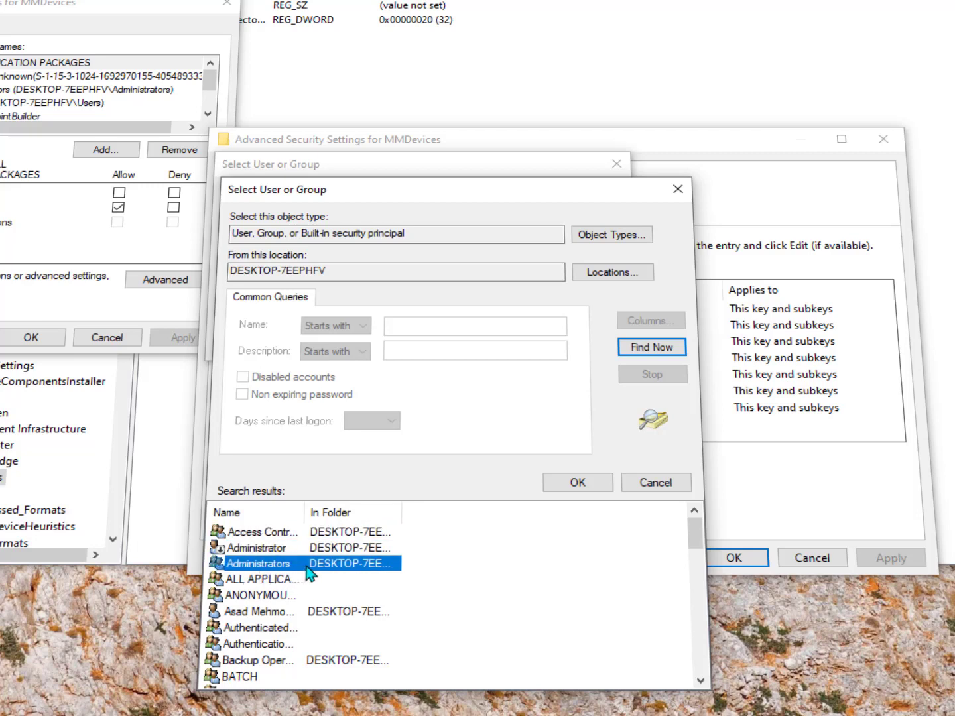
pyautogui.click(650, 484)
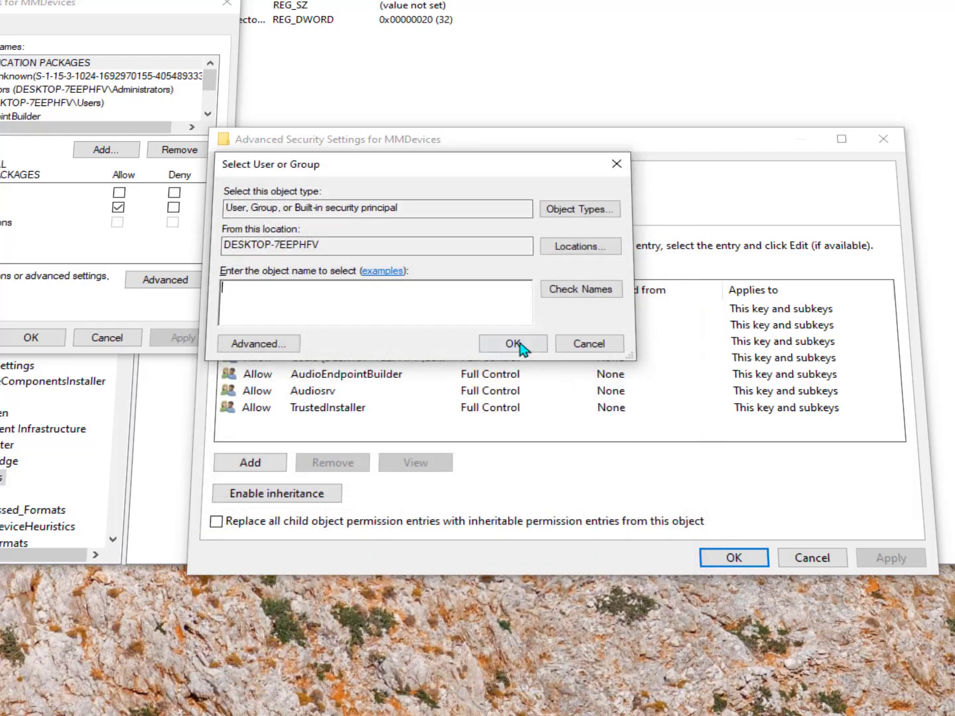
pyautogui.click(590, 345)
pyautogui.click(810, 558)
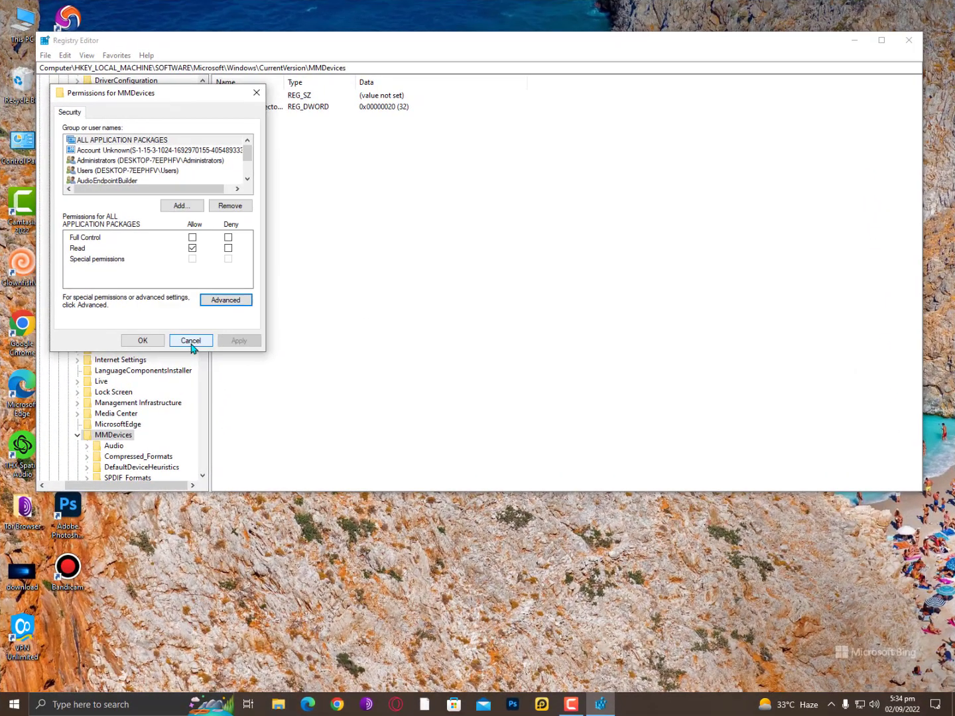
pyautogui.click(218, 316)
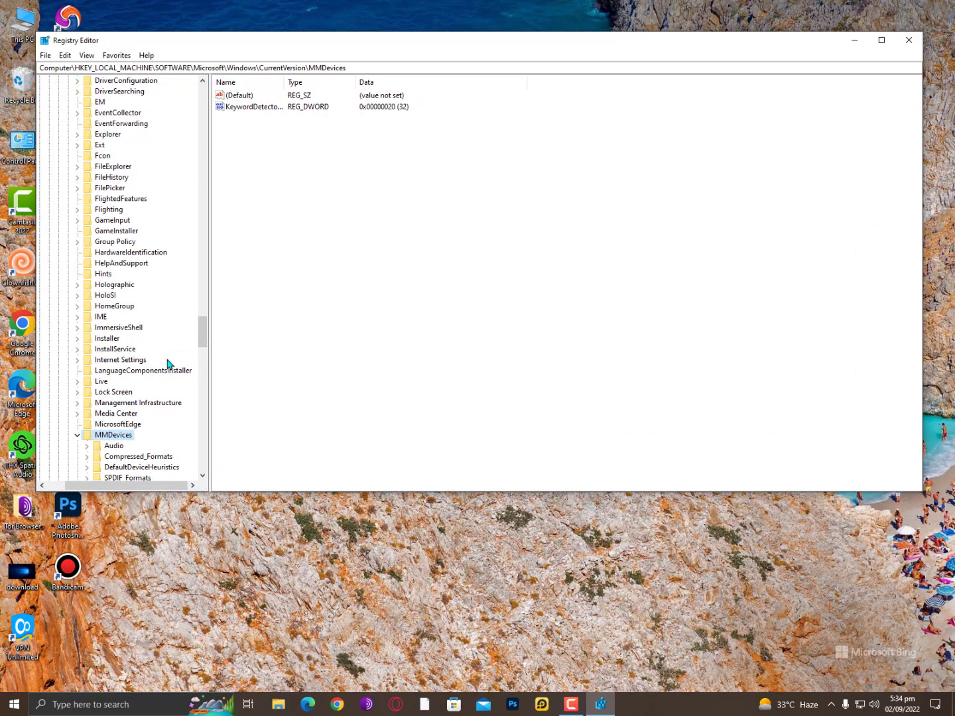
# Check the owner in the MMDevices key's advanced security settings, cancel without changes and close Registry Editor
pyautogui.rightClick(108, 439)
pyautogui.click(171, 538)
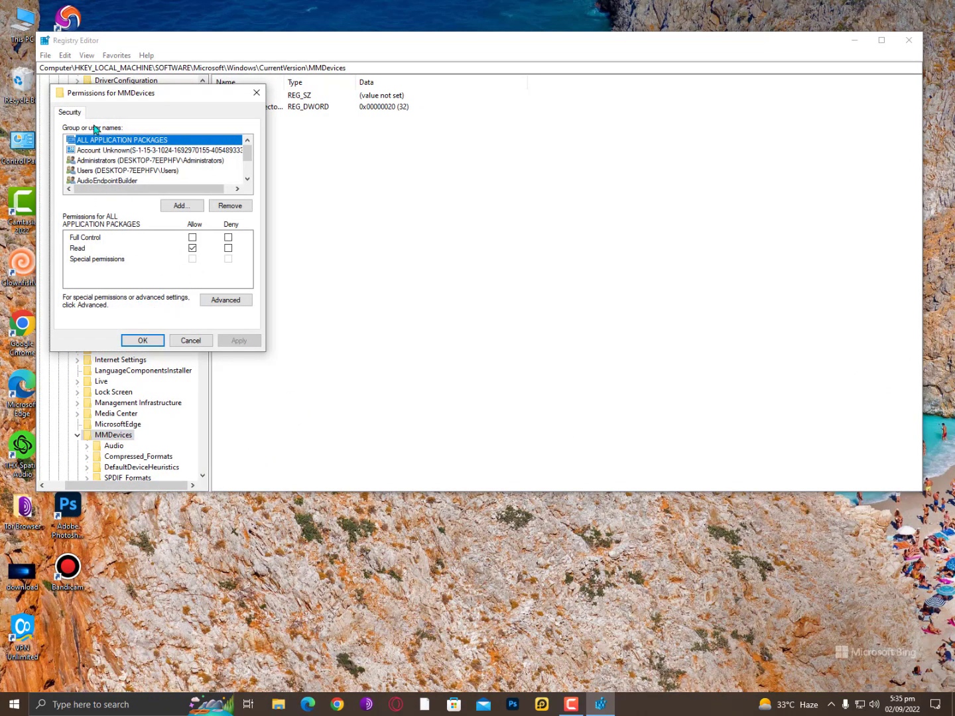
pyautogui.click(225, 301)
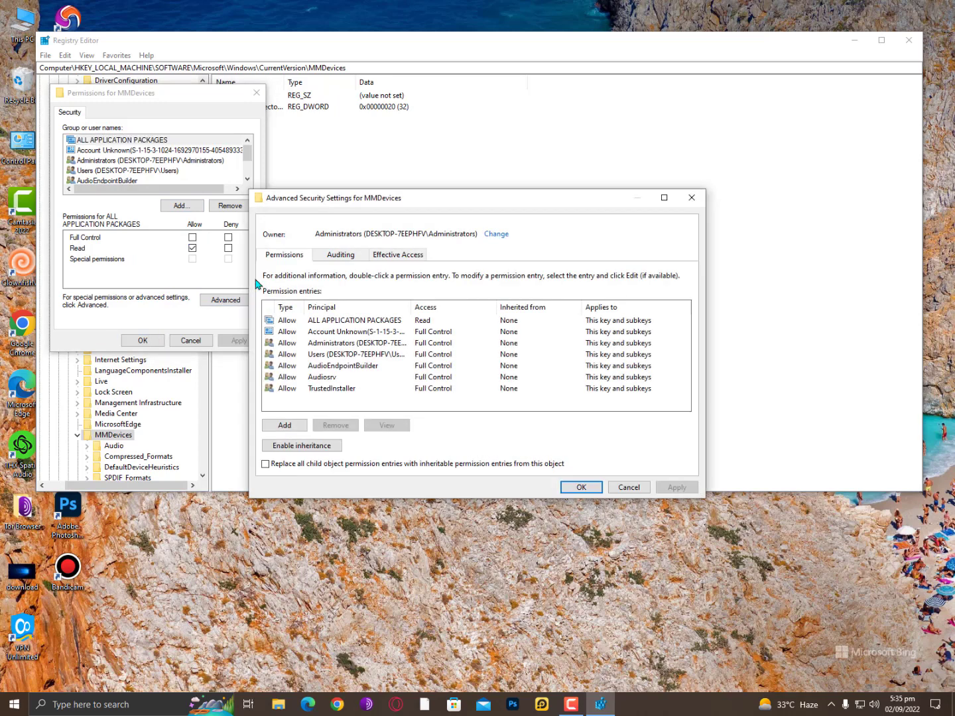
pyautogui.moveTo(319, 234); pyautogui.dragTo(361, 235)
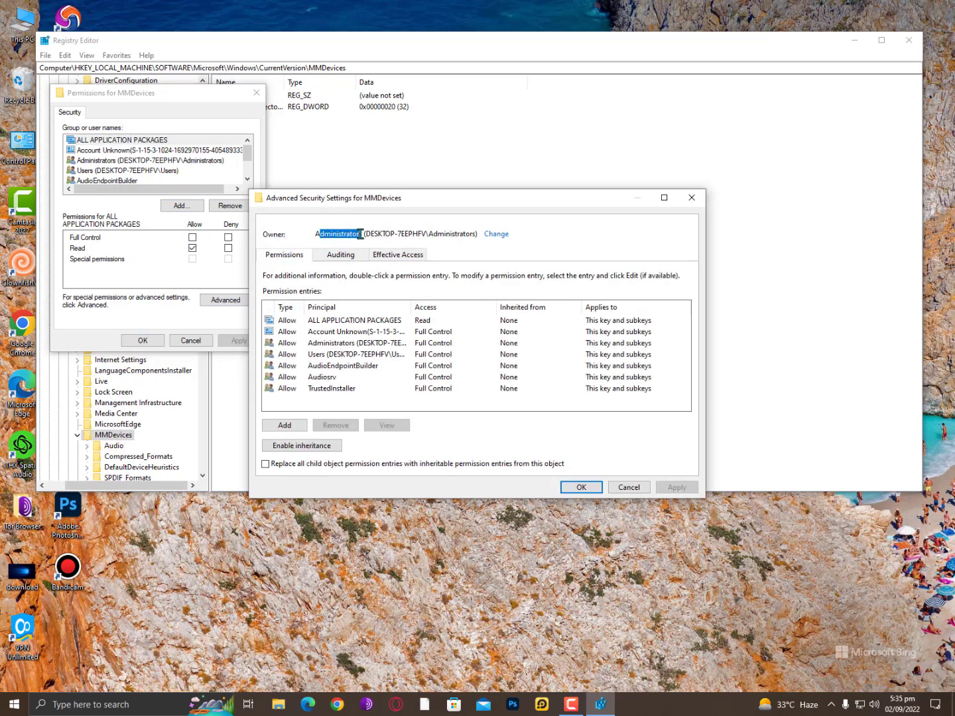
pyautogui.click(628, 487)
pyautogui.click(188, 339)
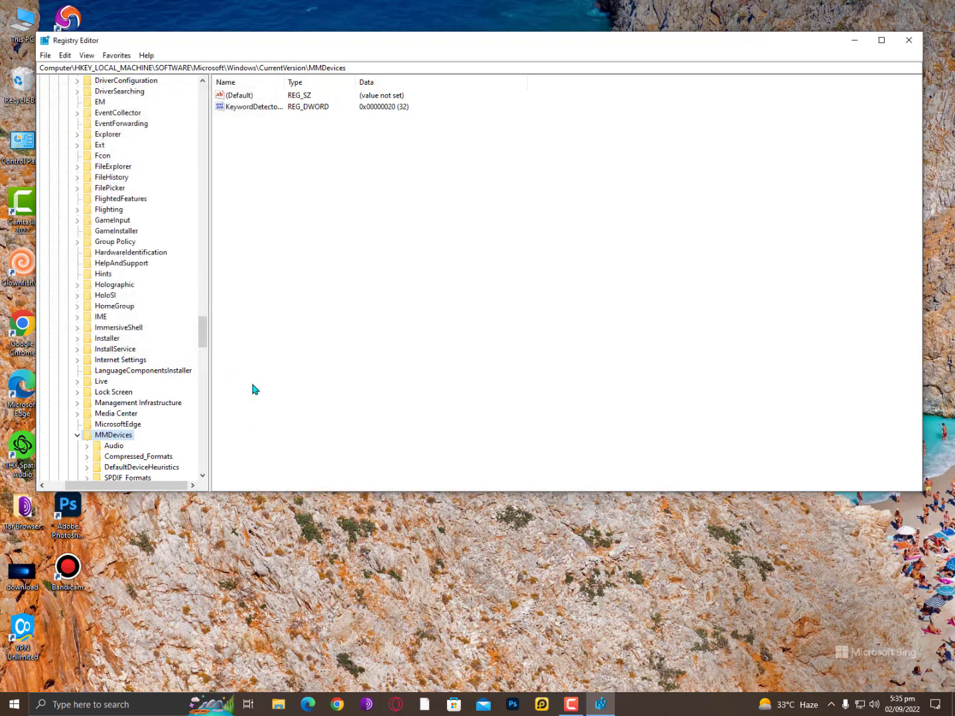
pyautogui.click(908, 43)
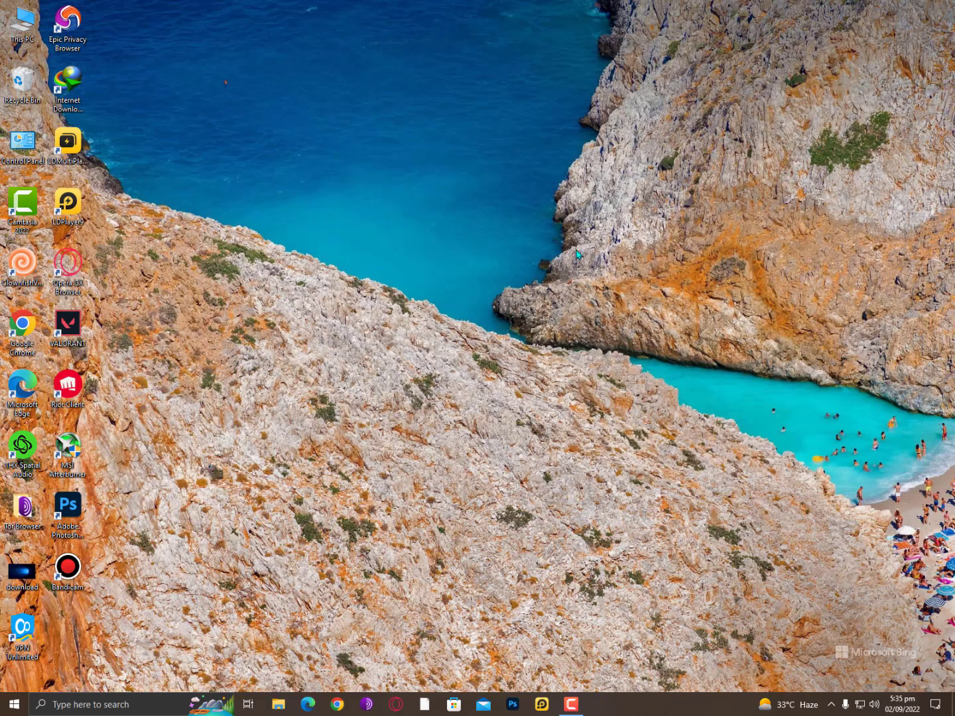
# Empty the Recycle Bin from the desktop
pyautogui.rightClick(20, 81)
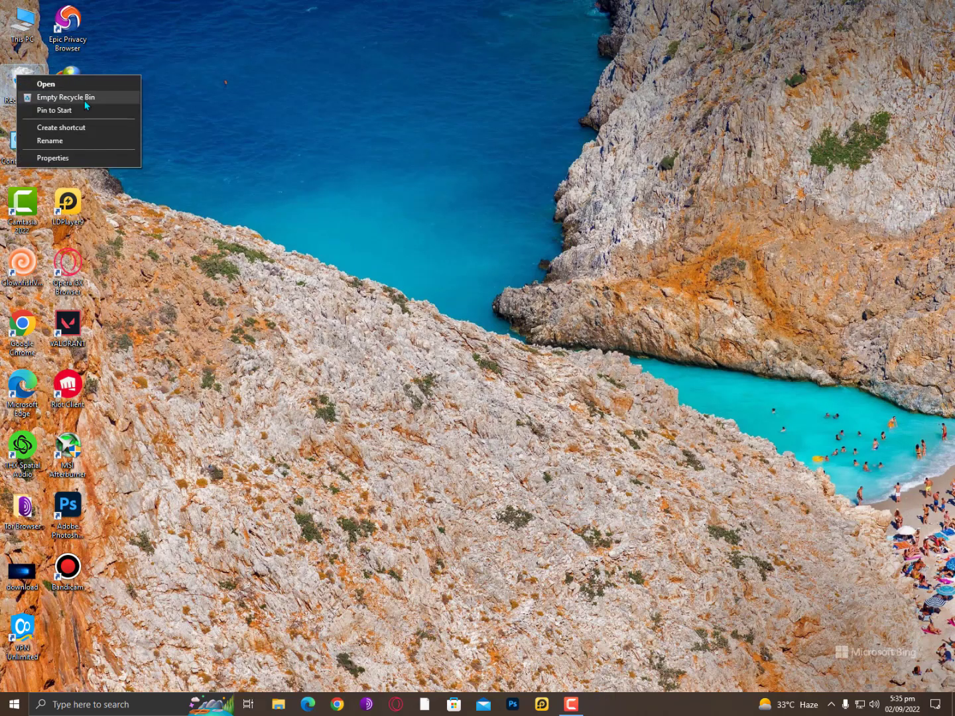
pyautogui.click(90, 96)
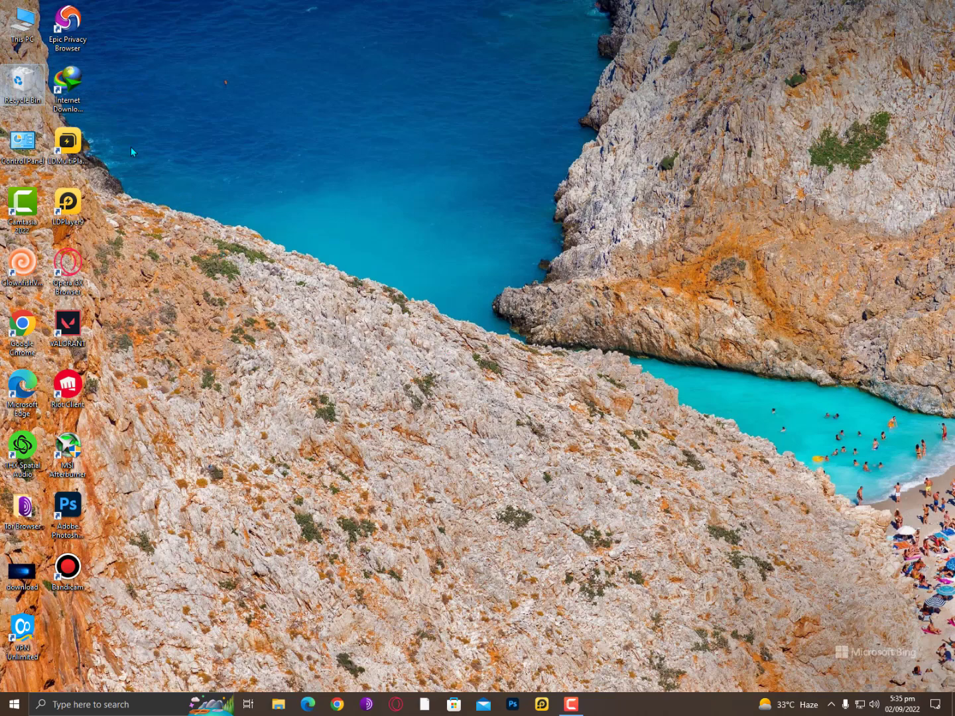
pyautogui.click(517, 396)
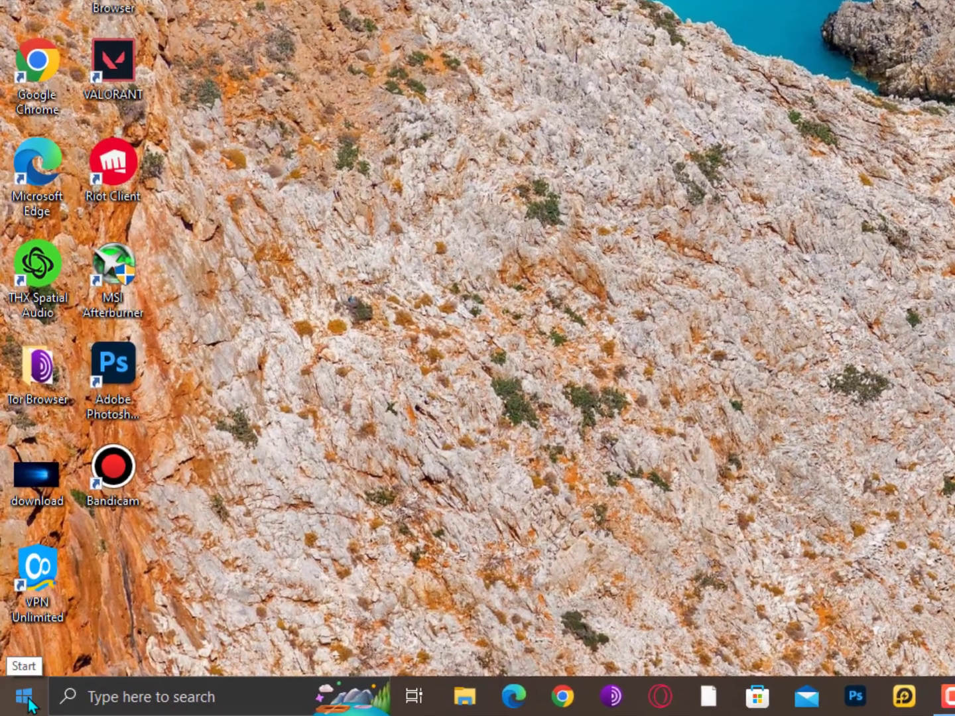
# Open the Services console and select the Windows Audio service
pyautogui.click(14, 705)
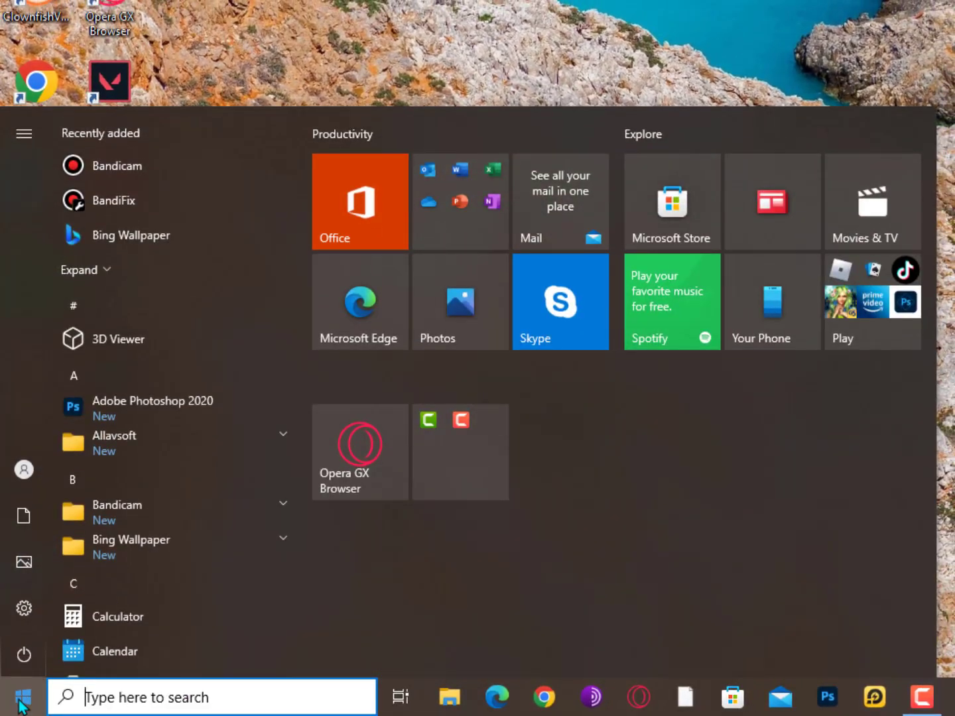
pyautogui.write('serv')
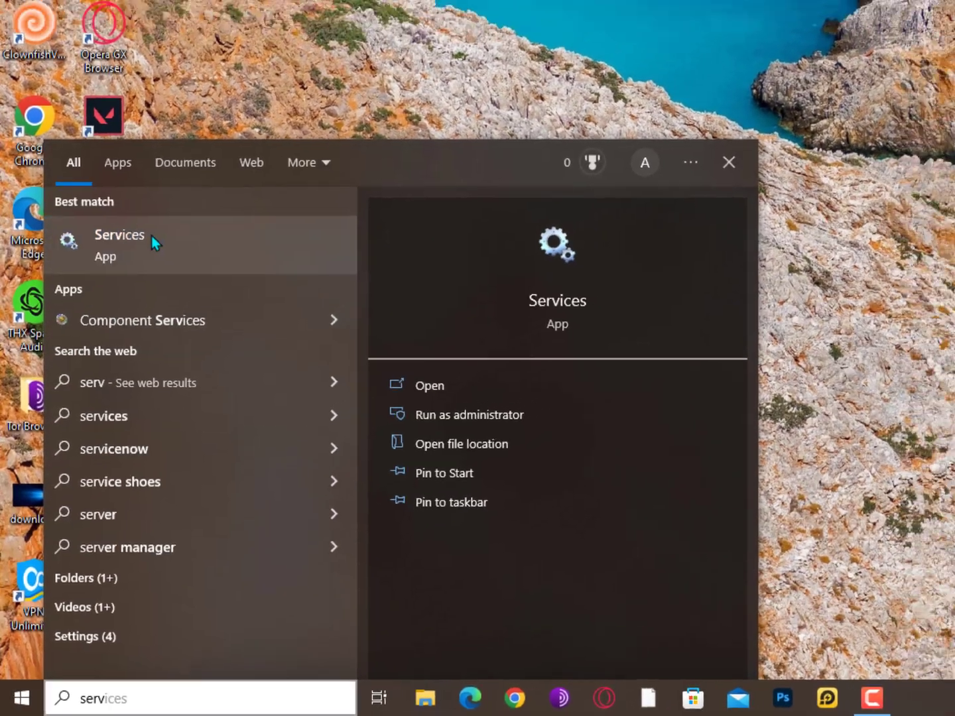
pyautogui.click(152, 235)
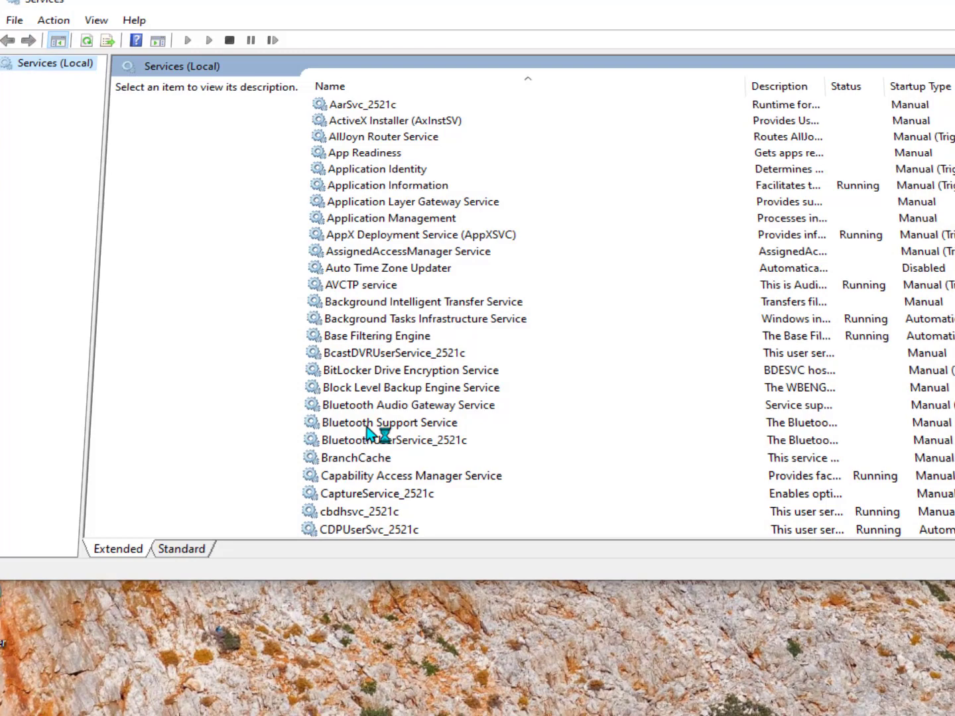
pyautogui.click(438, 405)
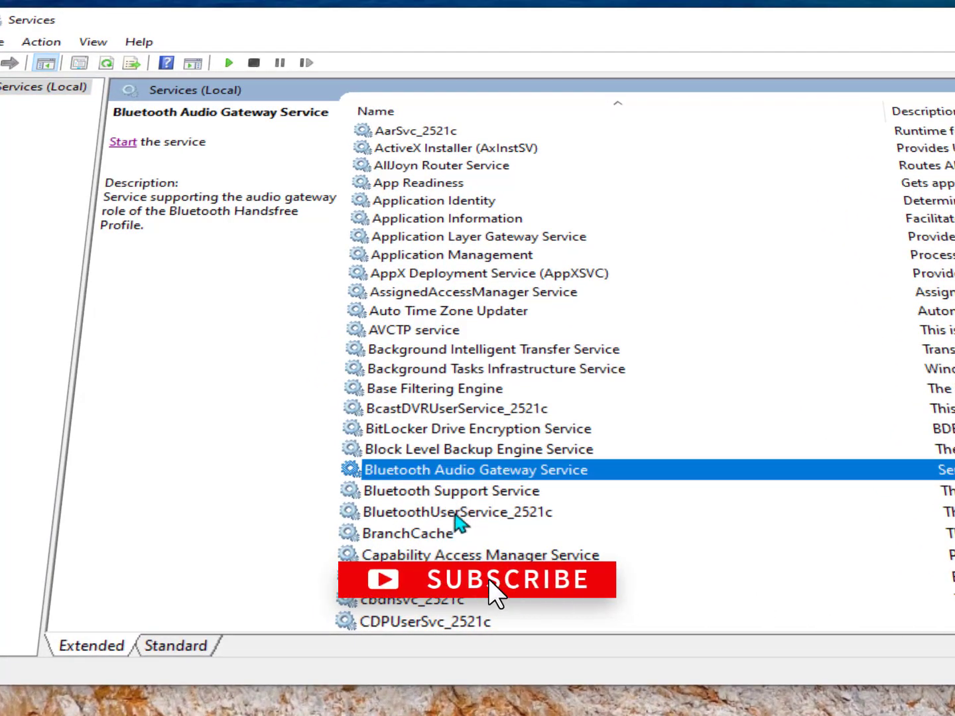
pyautogui.press('w')
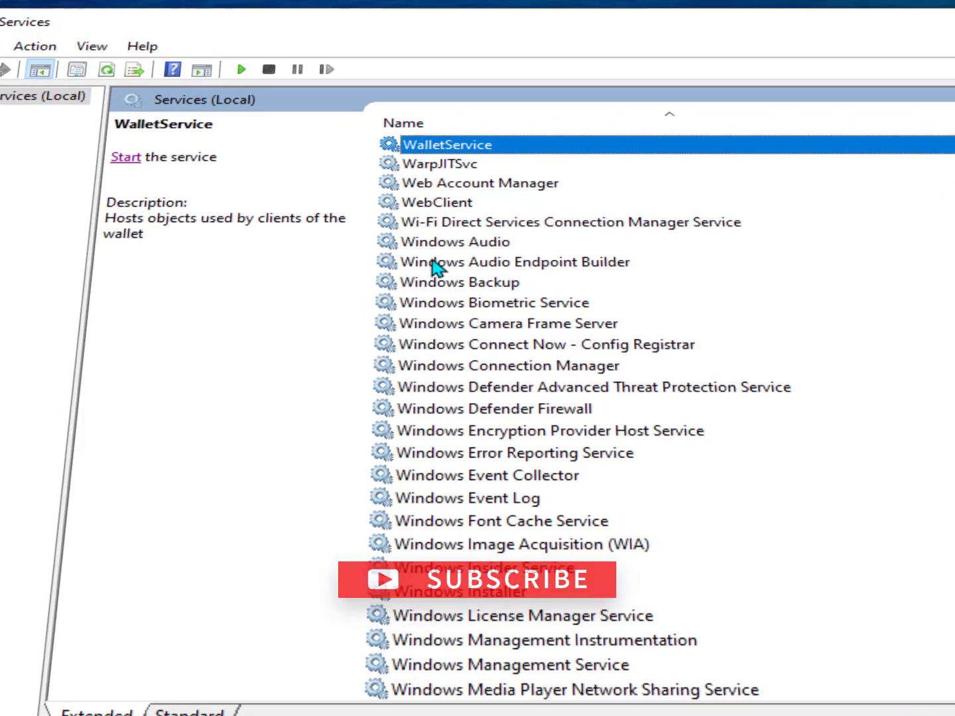
pyautogui.click(401, 219)
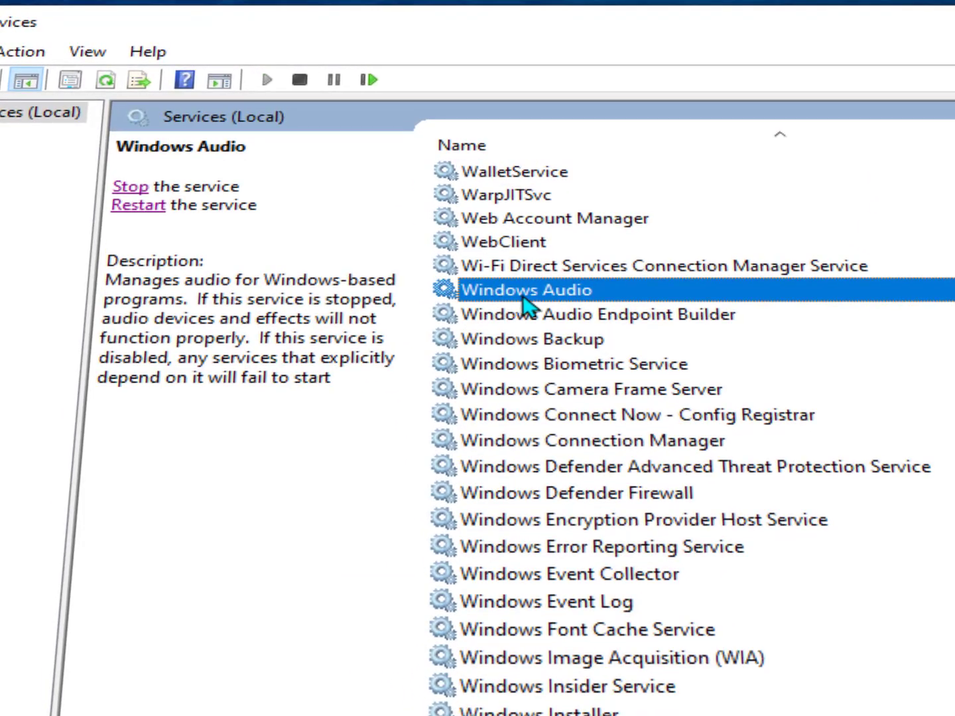
pyautogui.click(192, 188)
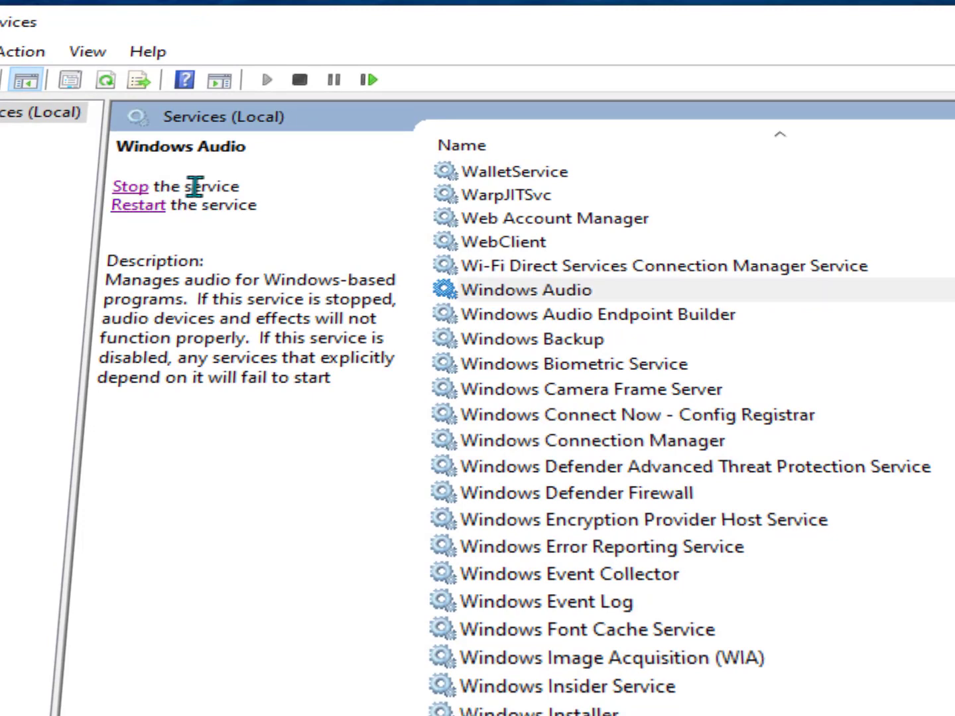
# Open the Windows Audio service's properties and check the account set in its logon settings
pyautogui.click(136, 189)
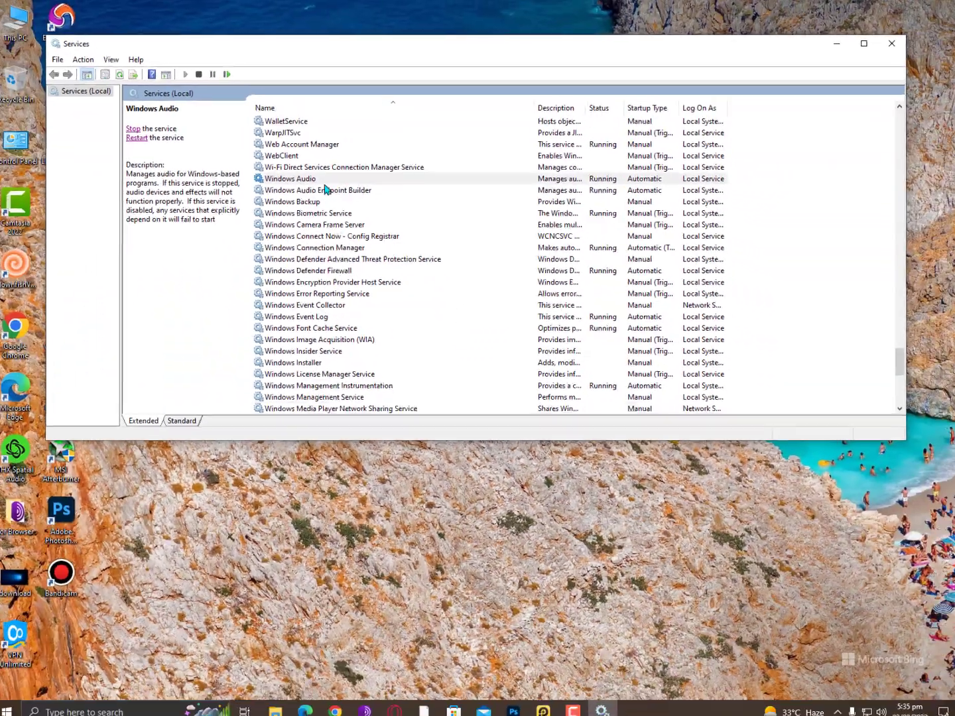
pyautogui.rightClick(20, 269)
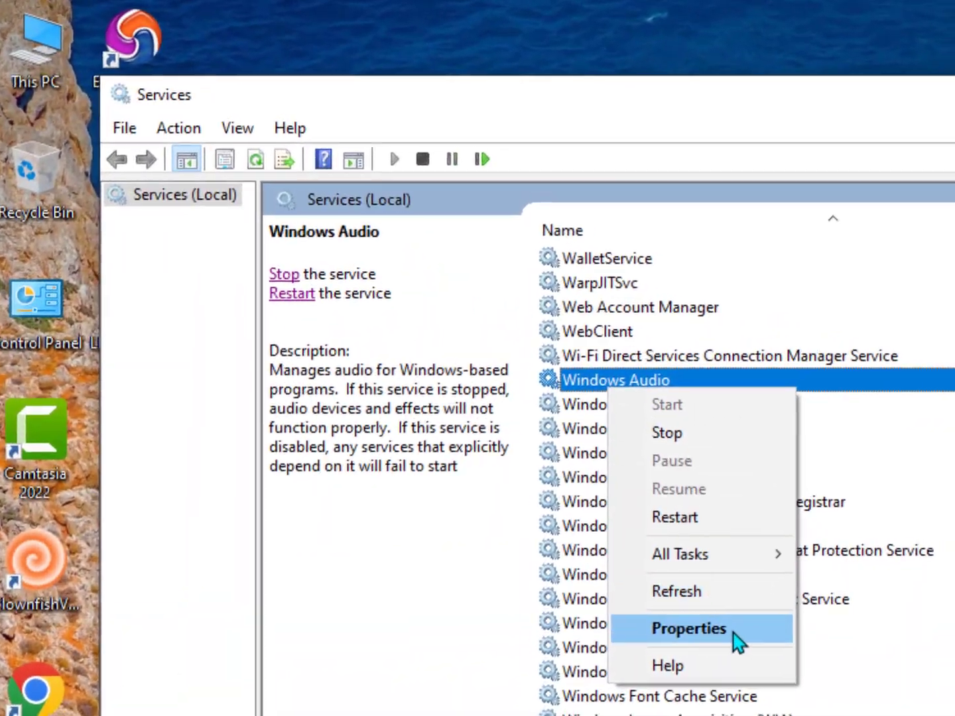
pyautogui.click(717, 612)
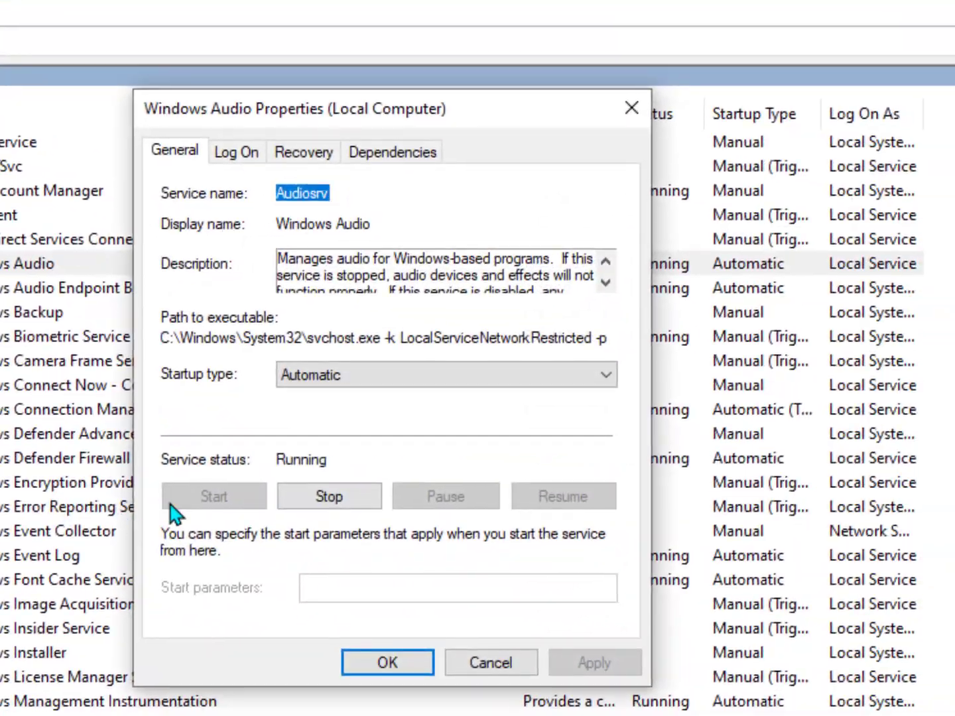
pyautogui.click(235, 157)
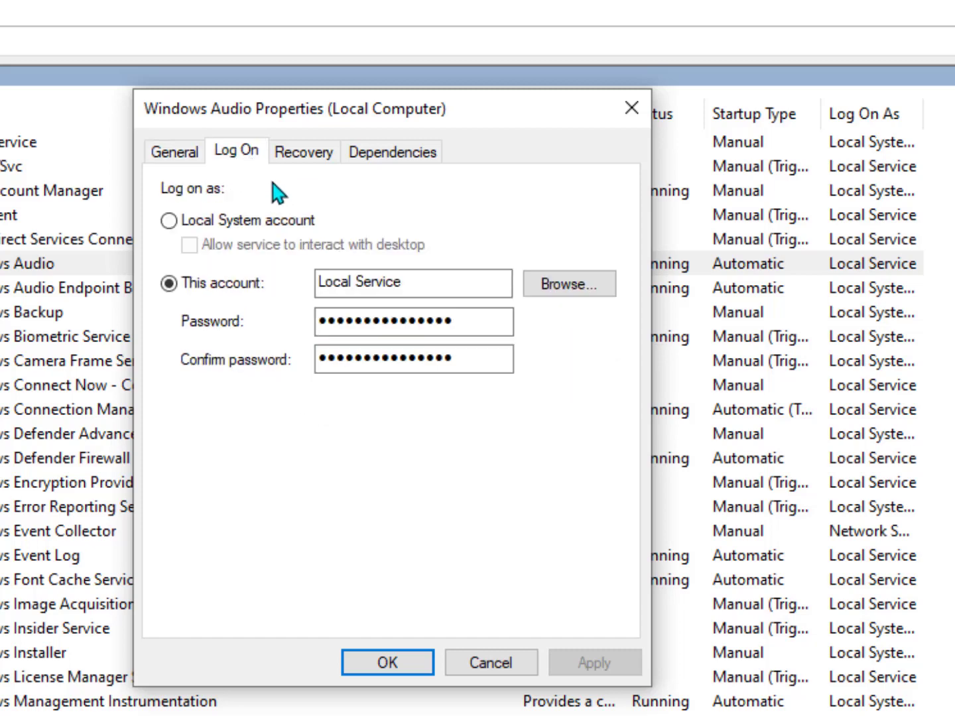
pyautogui.moveTo(433, 280); pyautogui.dragTo(259, 311)
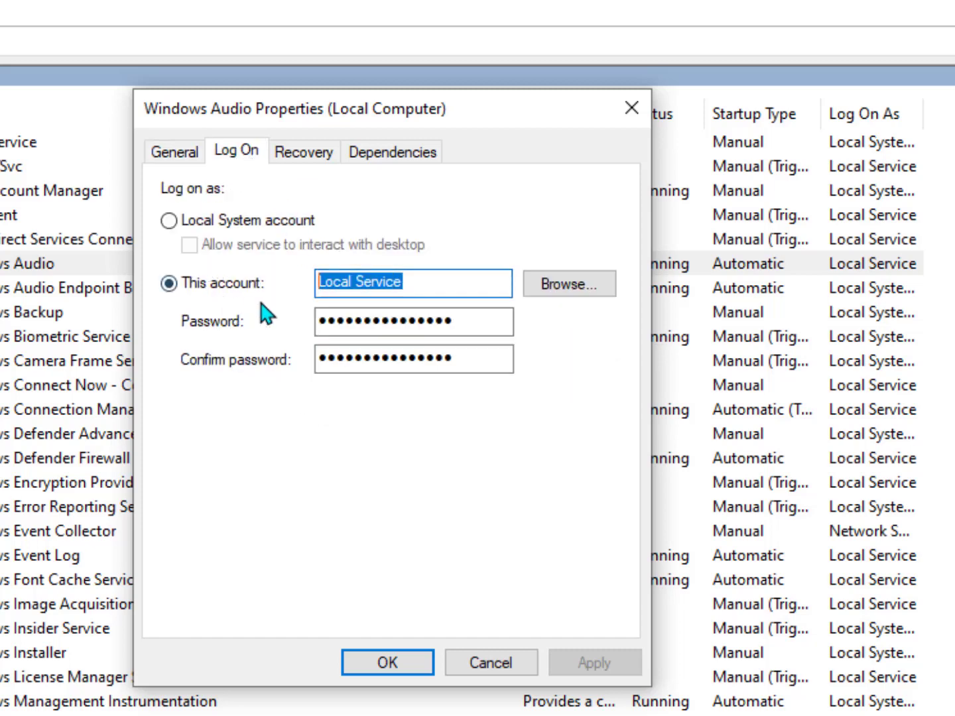
pyautogui.click(420, 281)
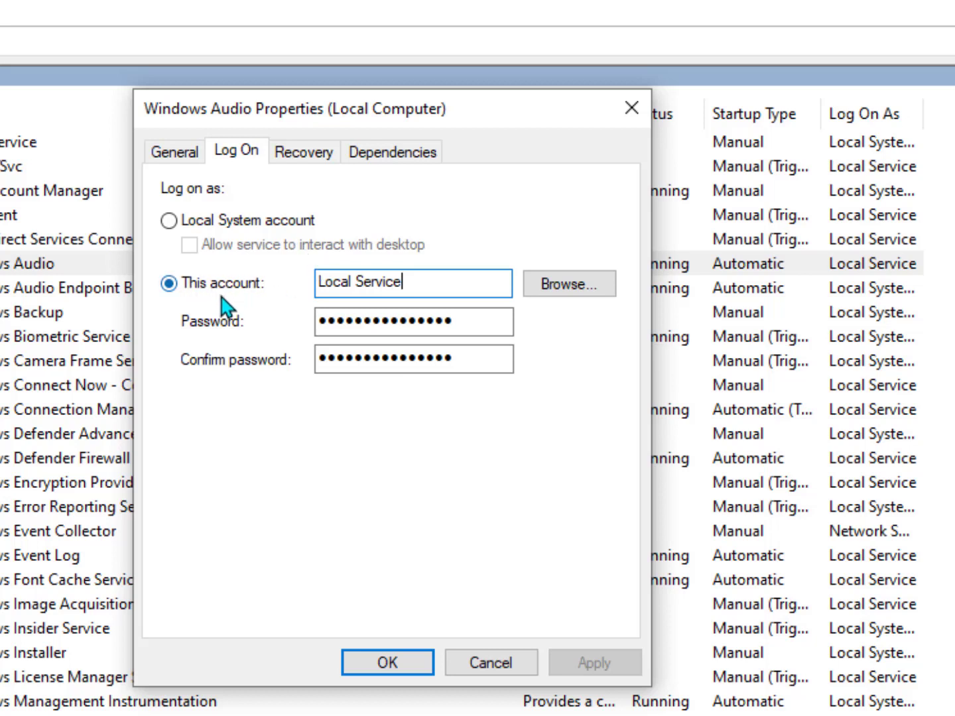
pyautogui.moveTo(431, 282); pyautogui.dragTo(253, 280)
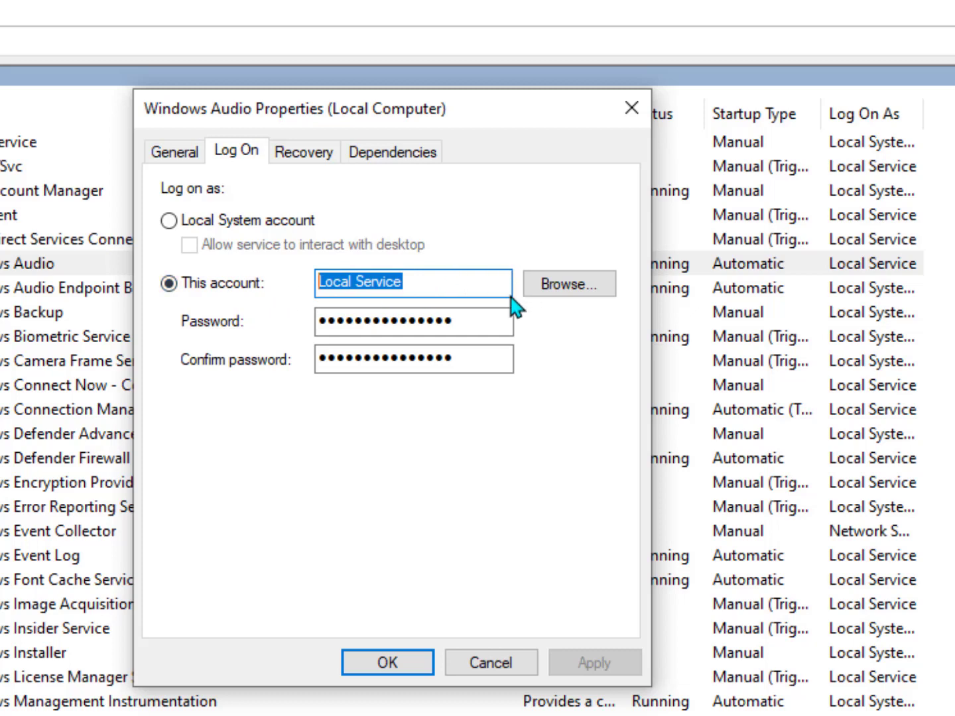
# Look up the available users for the service's logon account, select LOCAL SERVICE, and cancel the selection and the properties dialog
pyautogui.click(592, 292)
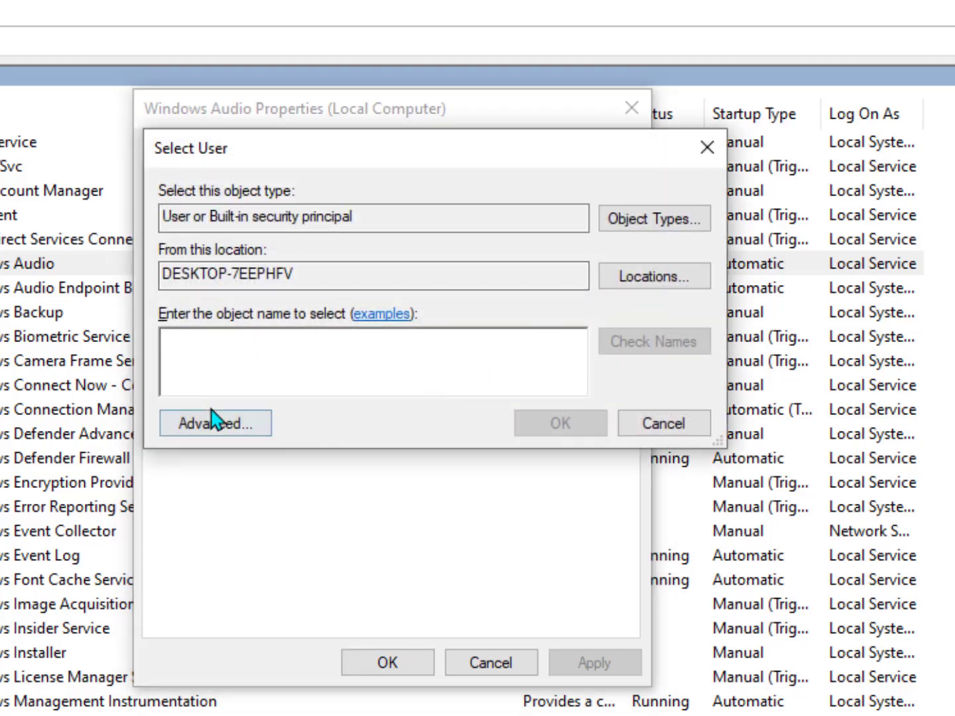
pyautogui.click(226, 428)
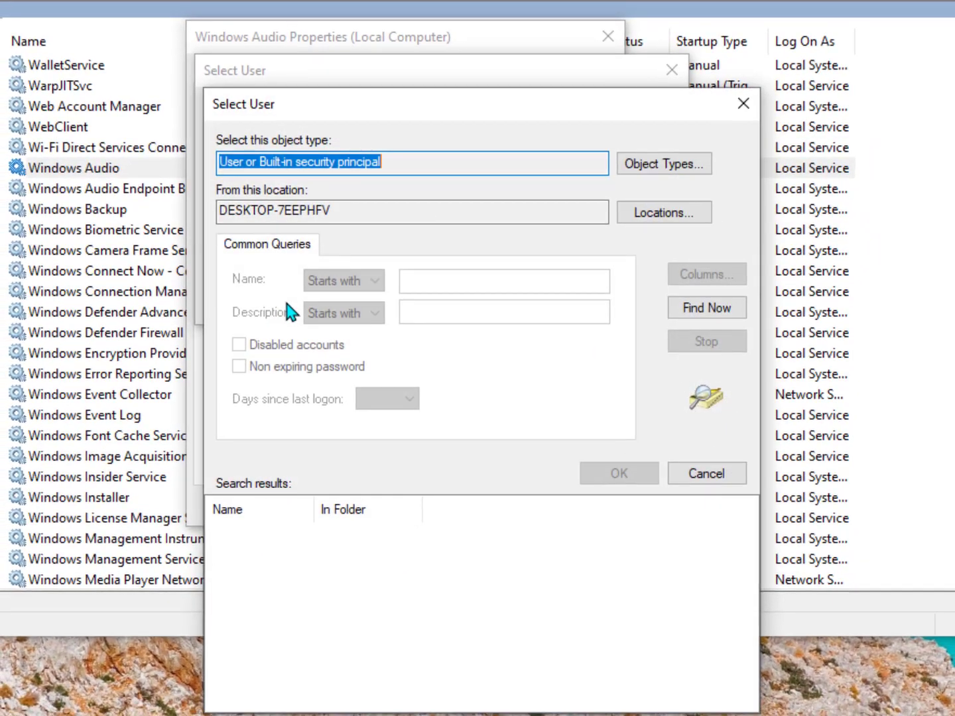
pyautogui.click(691, 315)
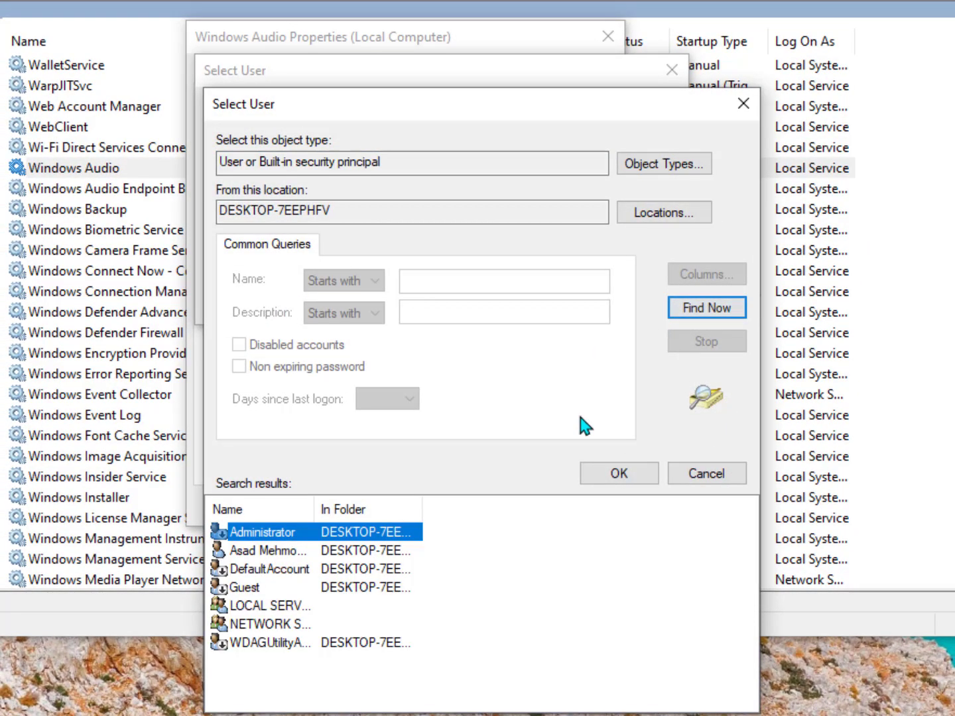
pyautogui.click(313, 606)
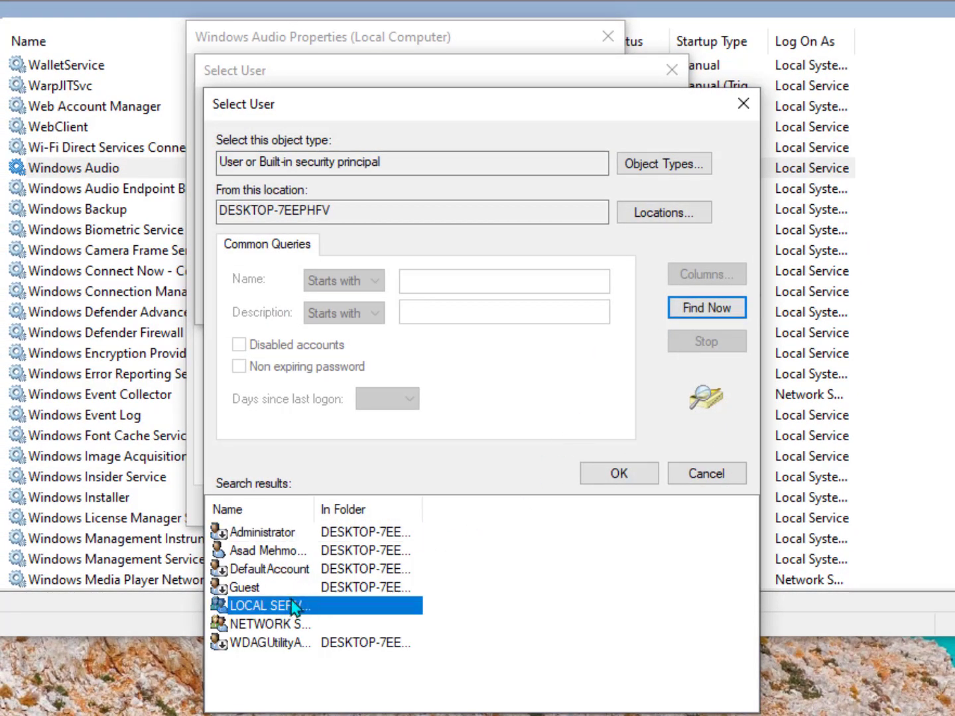
pyautogui.moveTo(320, 513); pyautogui.dragTo(406, 512)
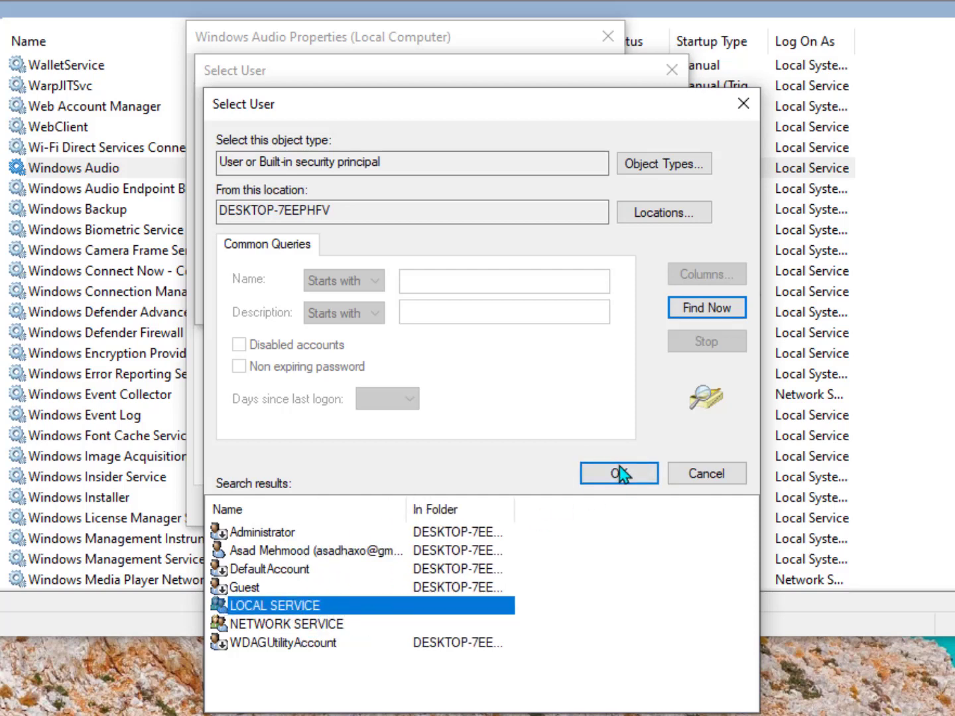
pyautogui.click(717, 473)
pyautogui.click(602, 303)
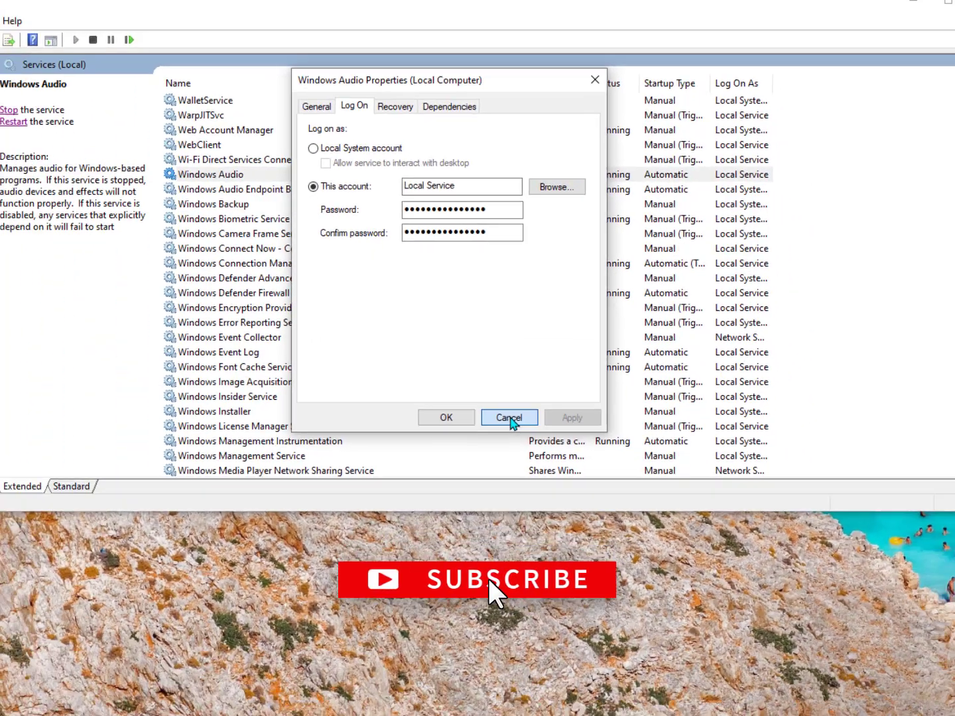
pyautogui.click(489, 506)
# Review the password and confirmation fields in the Windows Audio logon settings, accept the properties dialog and close the Services console
pyautogui.rightClick(298, 187)
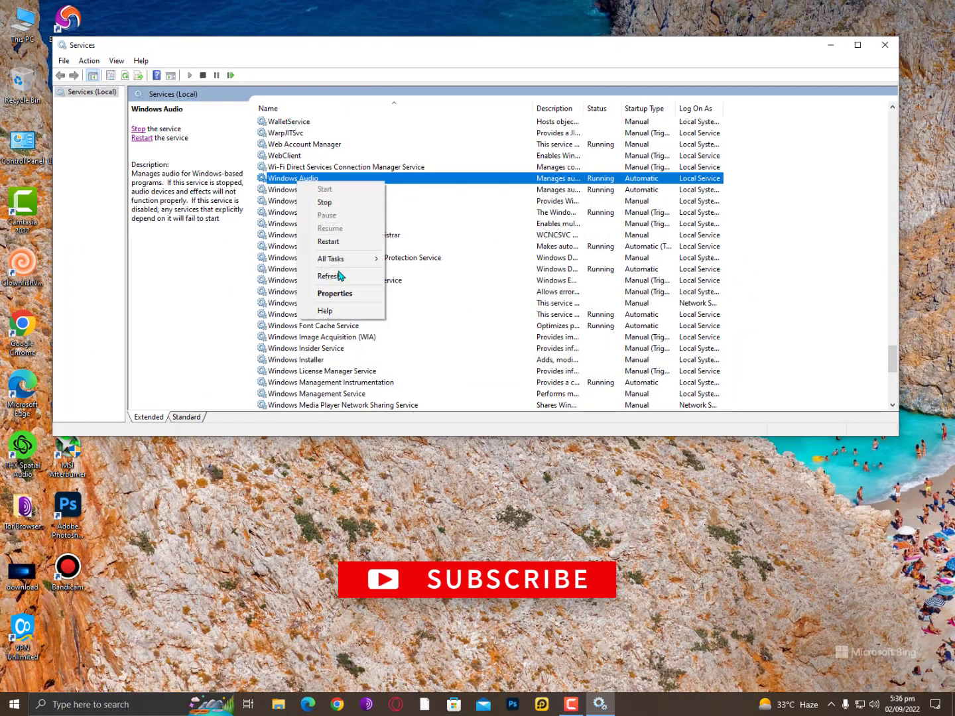
pyautogui.click(347, 291)
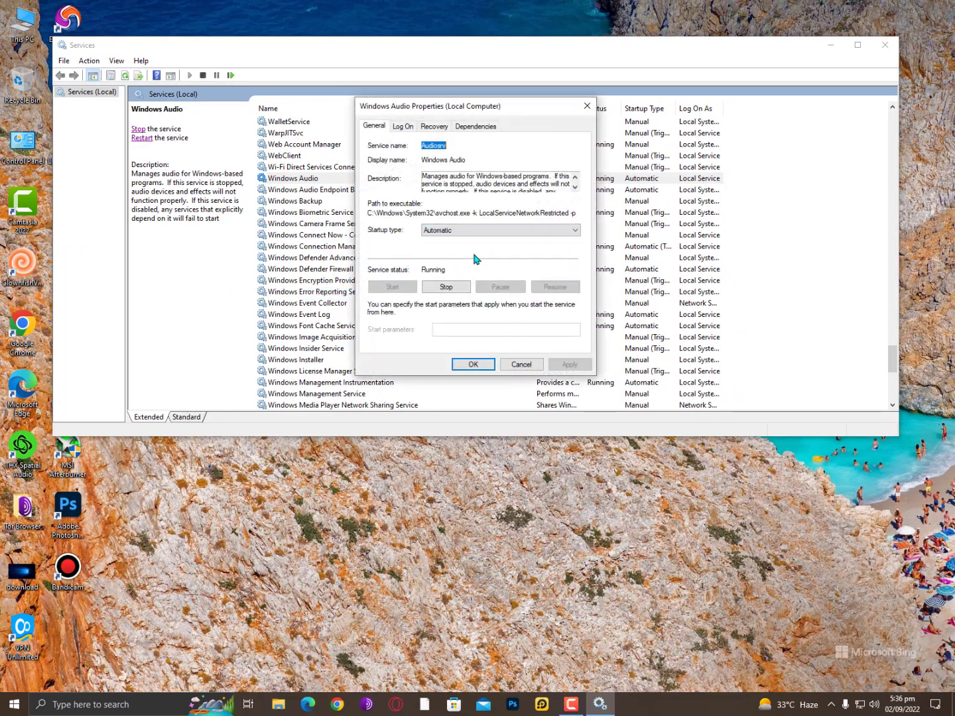
pyautogui.click(402, 126)
pyautogui.moveTo(442, 251); pyautogui.dragTo(413, 250)
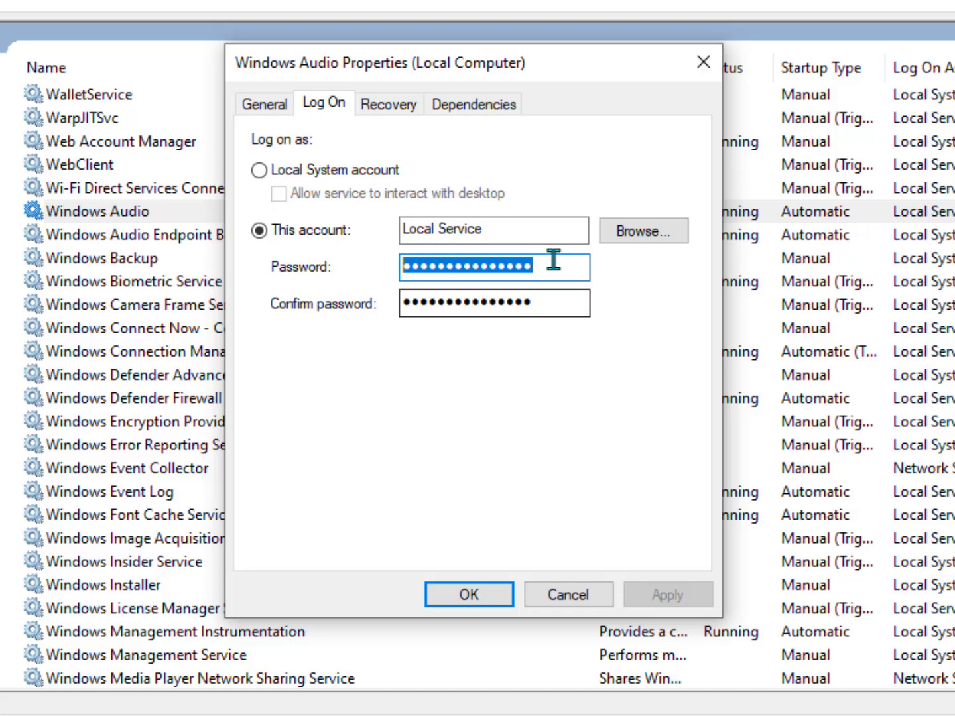
pyautogui.moveTo(556, 260); pyautogui.dragTo(324, 260)
pyautogui.moveTo(547, 299); pyautogui.dragTo(307, 308)
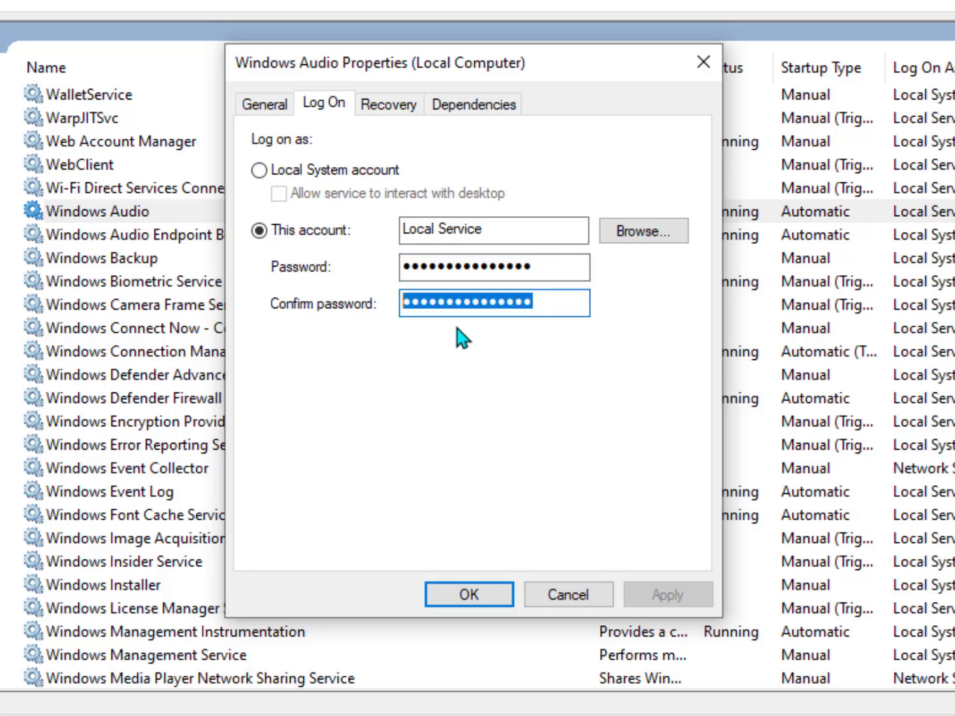
pyautogui.click(561, 302)
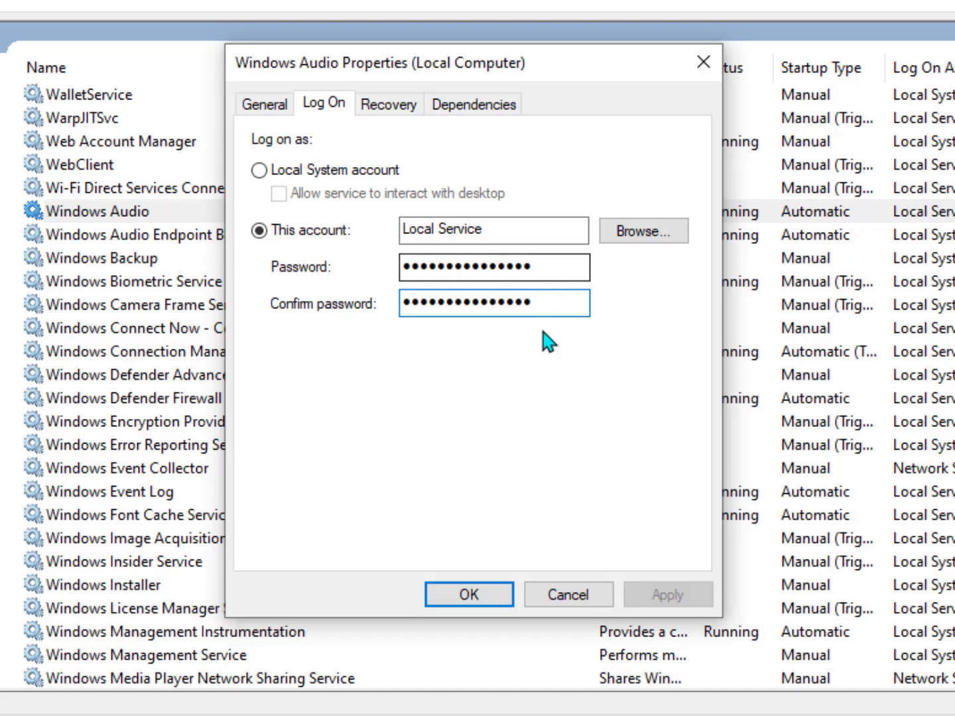
pyautogui.moveTo(559, 267); pyautogui.dragTo(429, 275)
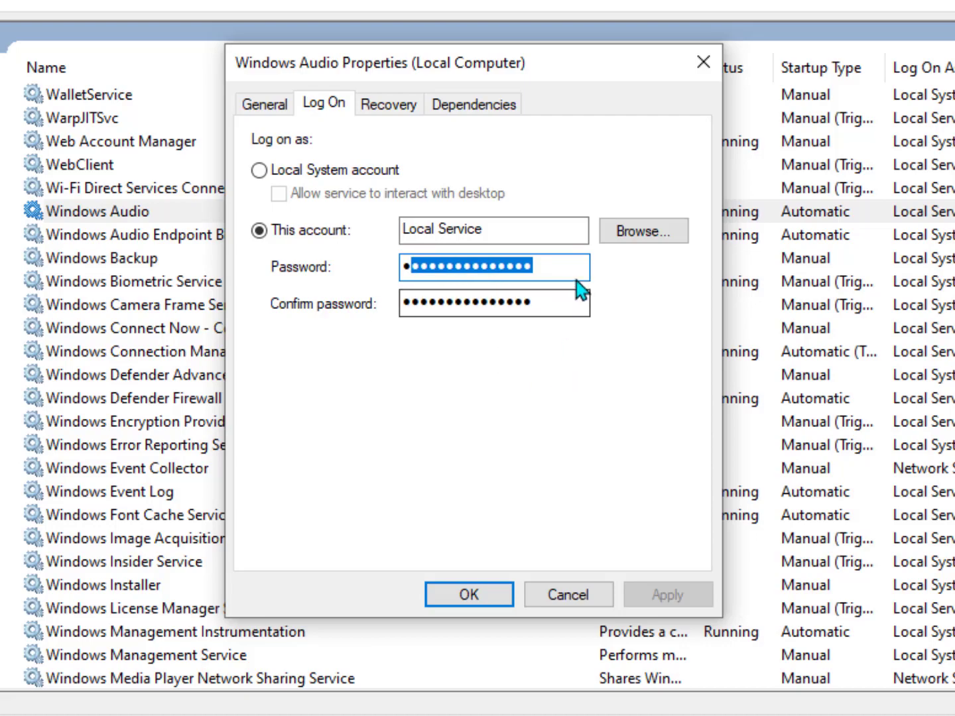
pyautogui.moveTo(574, 305); pyautogui.dragTo(403, 313)
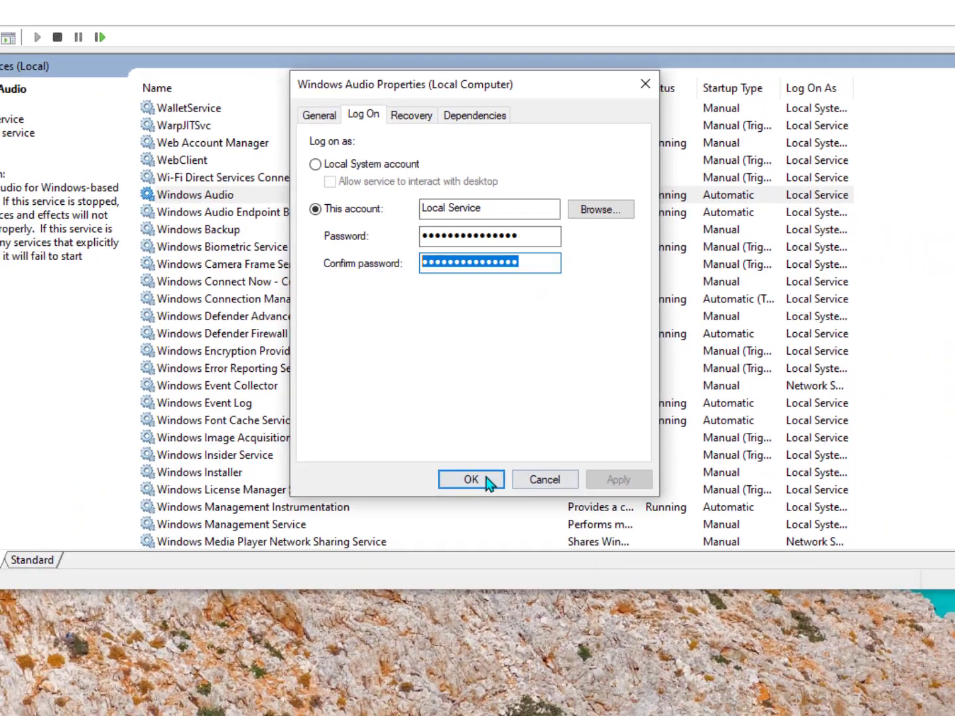
pyautogui.click(469, 593)
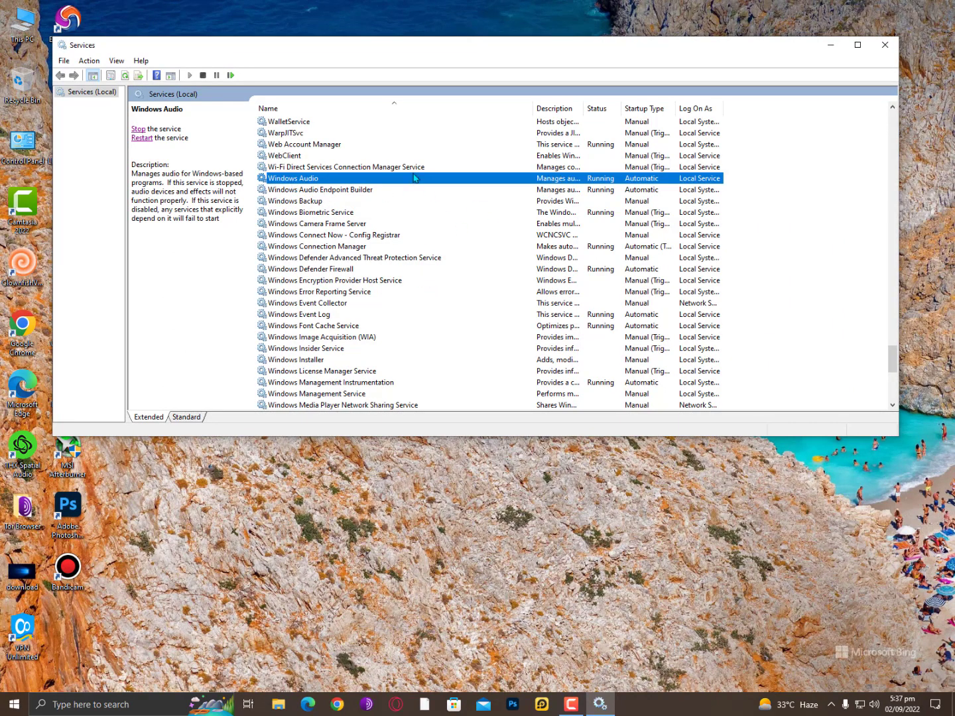
pyautogui.click(885, 44)
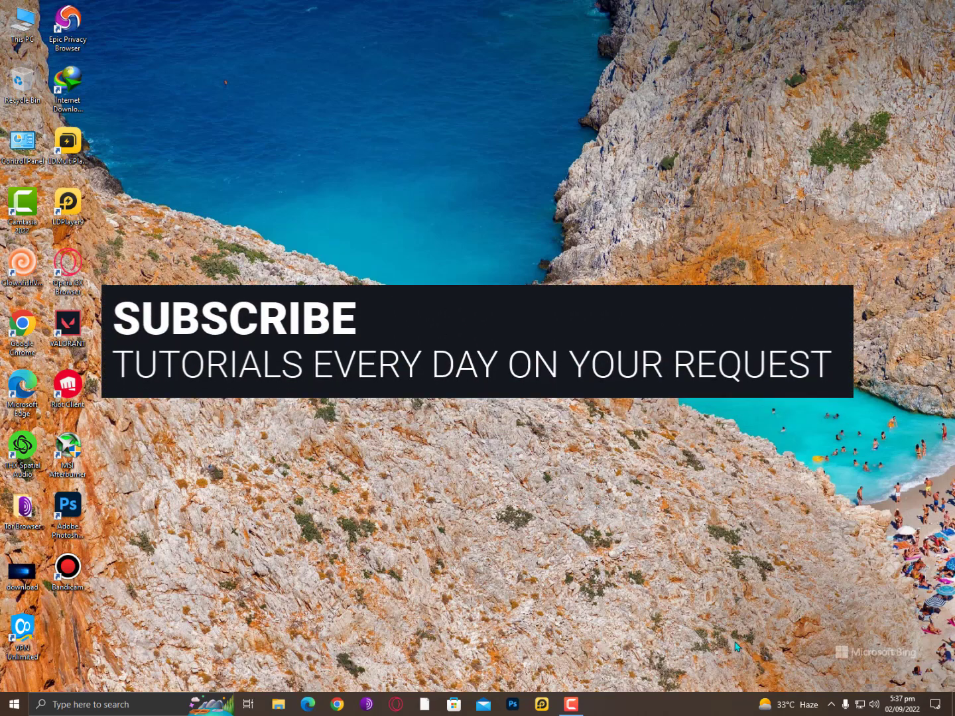
pyautogui.click(831, 704)
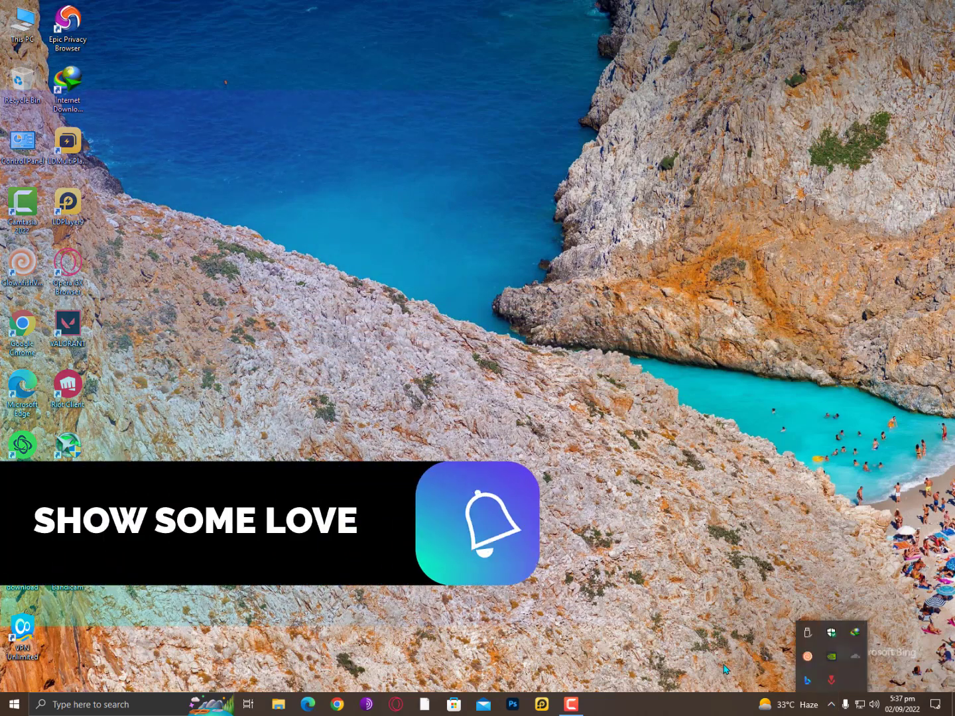
pyautogui.click(571, 705)
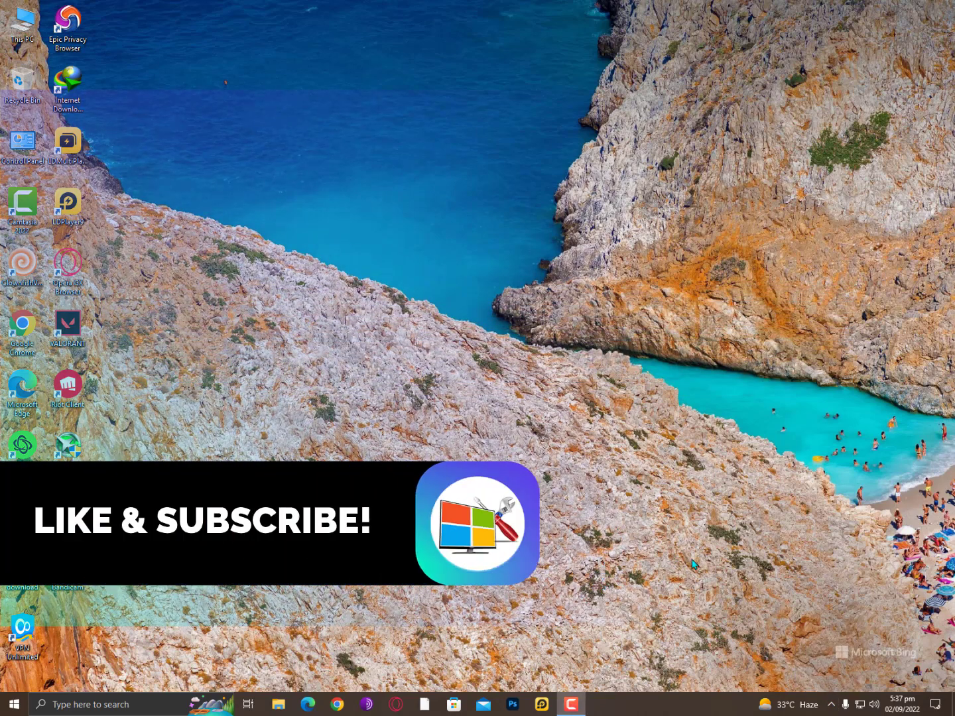